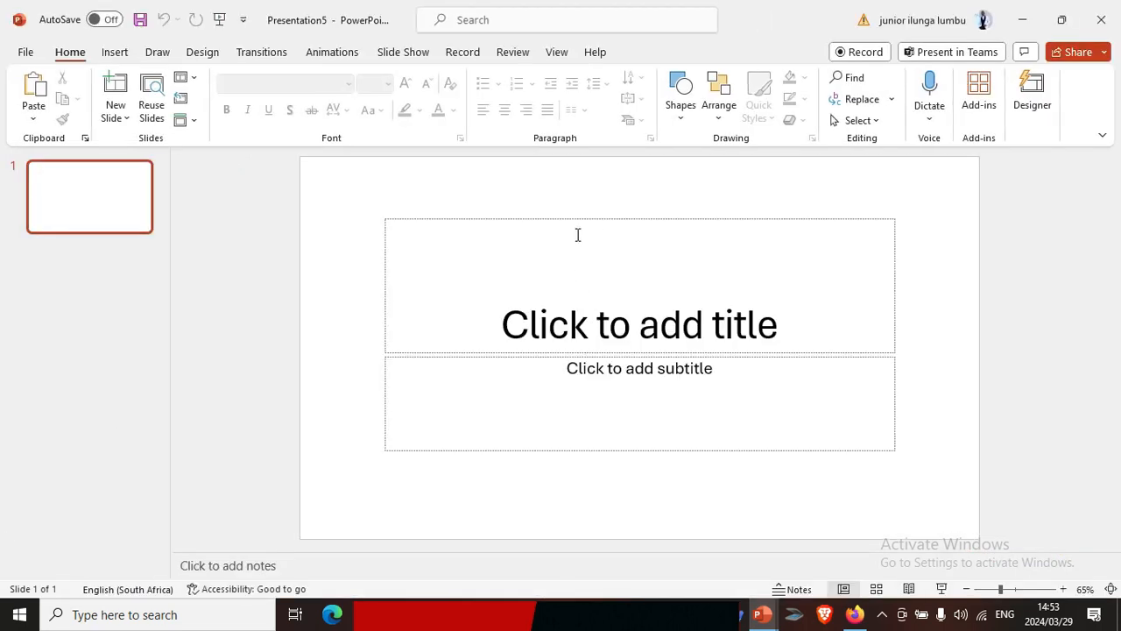
# Delete the title and subtitle placeholders so the slide is blank
pyautogui.click(604, 218)
pyautogui.press('Delete')
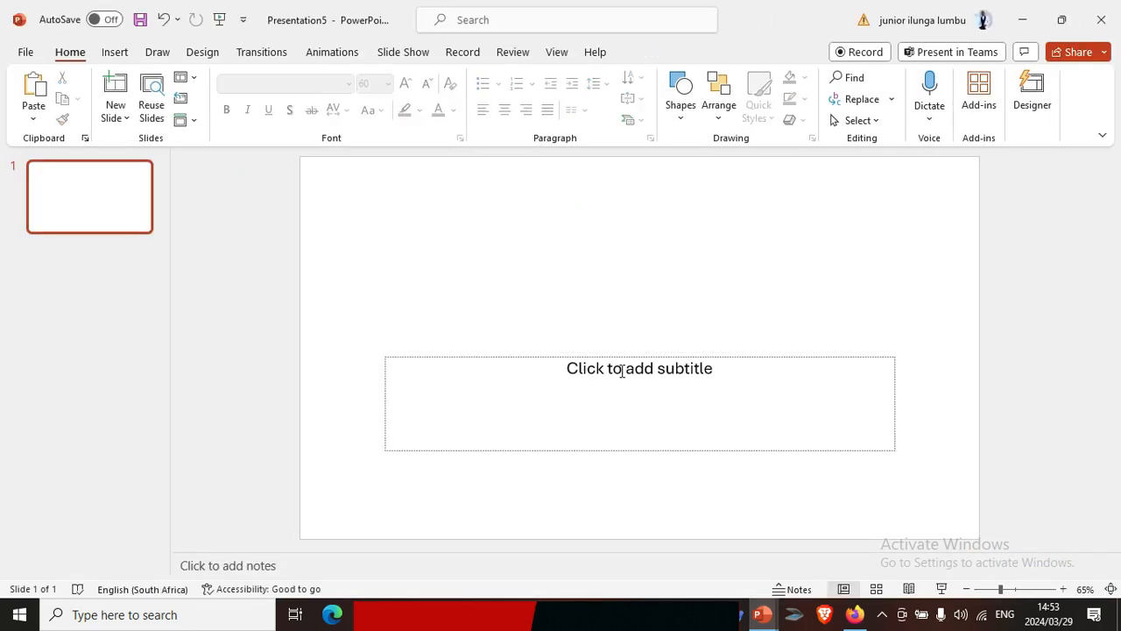
pyautogui.click(625, 357)
pyautogui.press('Delete')
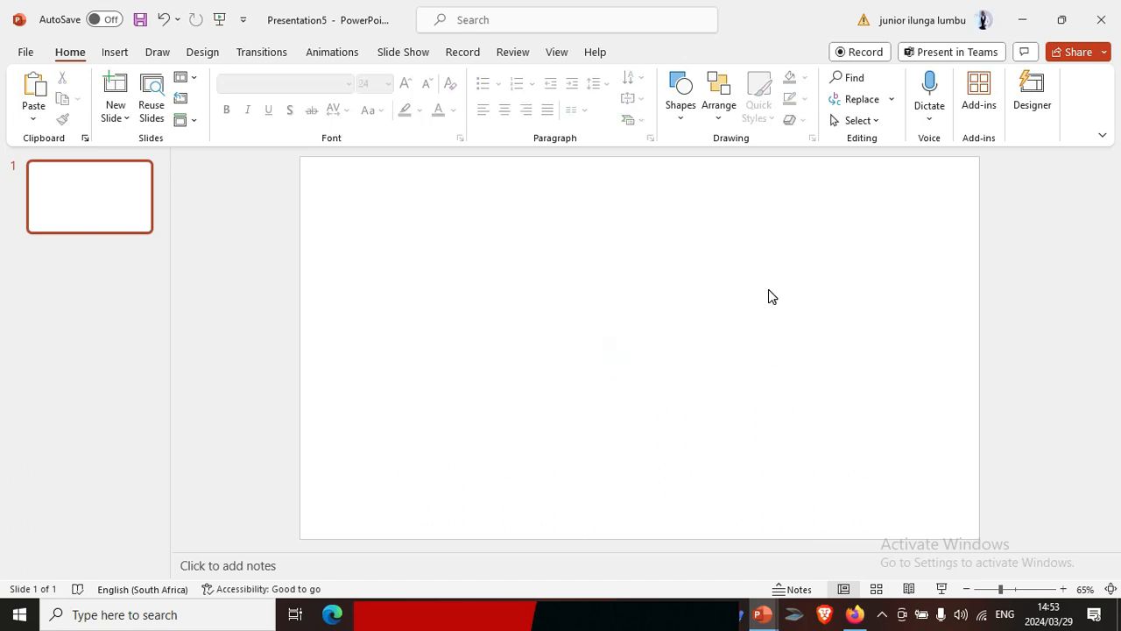
# Open the Screen Recording tool to insert a recording into the slide
pyautogui.click(114, 53)
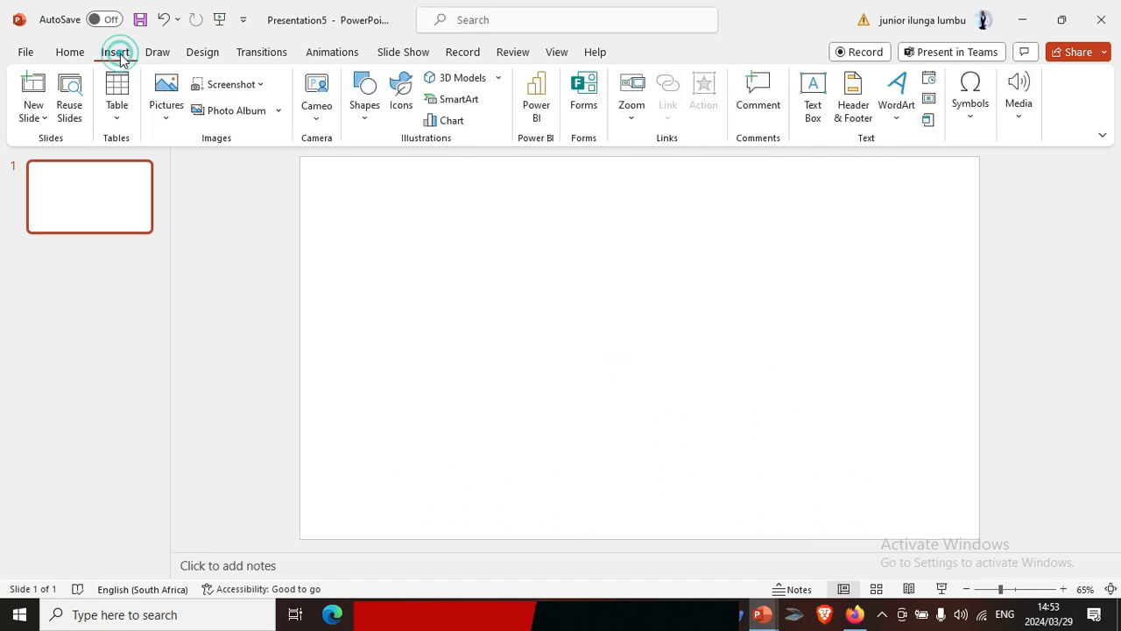
pyautogui.click(462, 54)
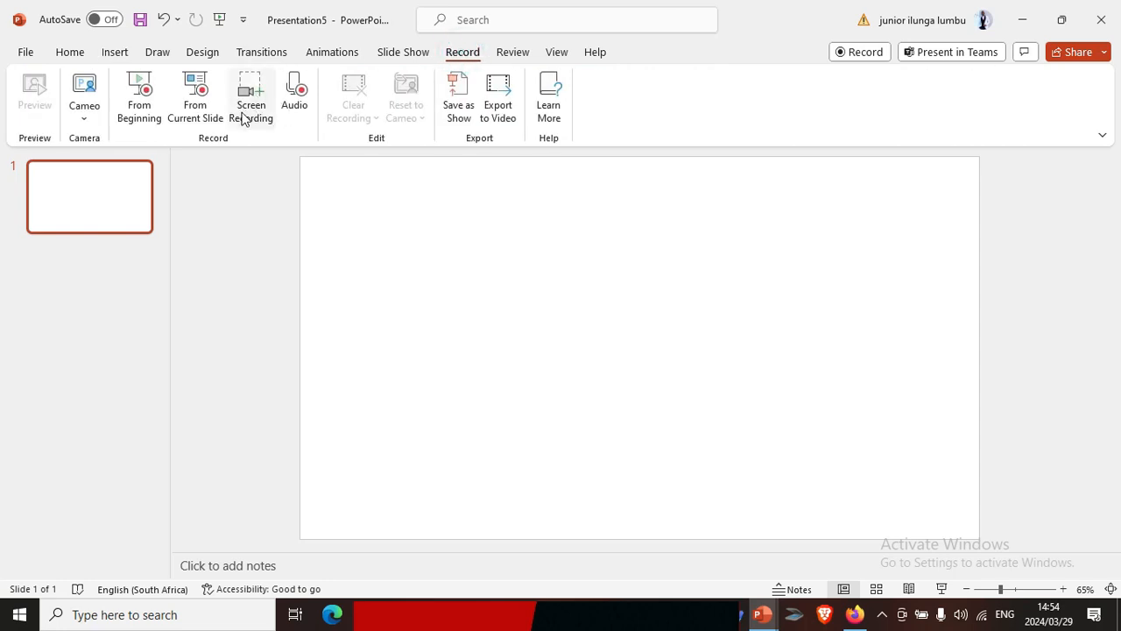
pyautogui.click(115, 52)
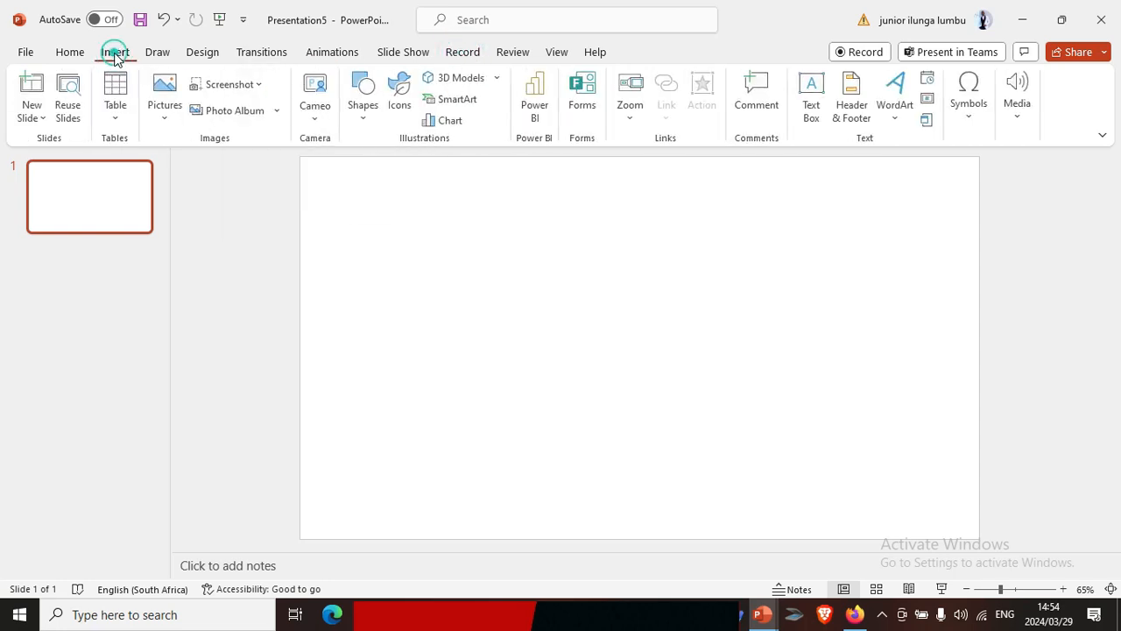
pyautogui.click(1018, 113)
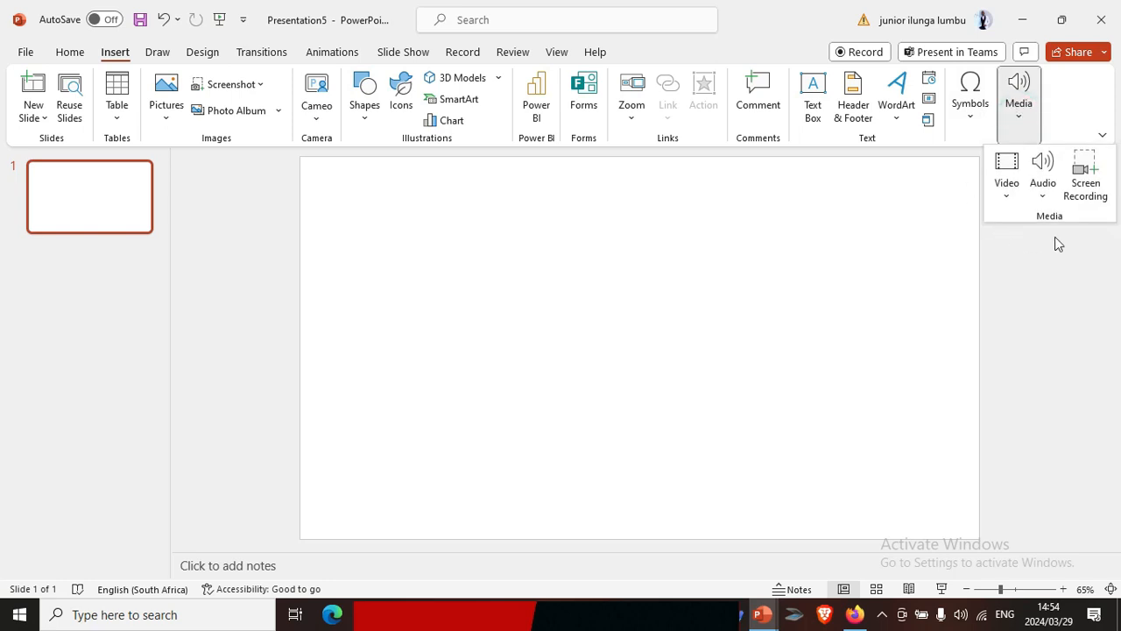
pyautogui.click(1086, 166)
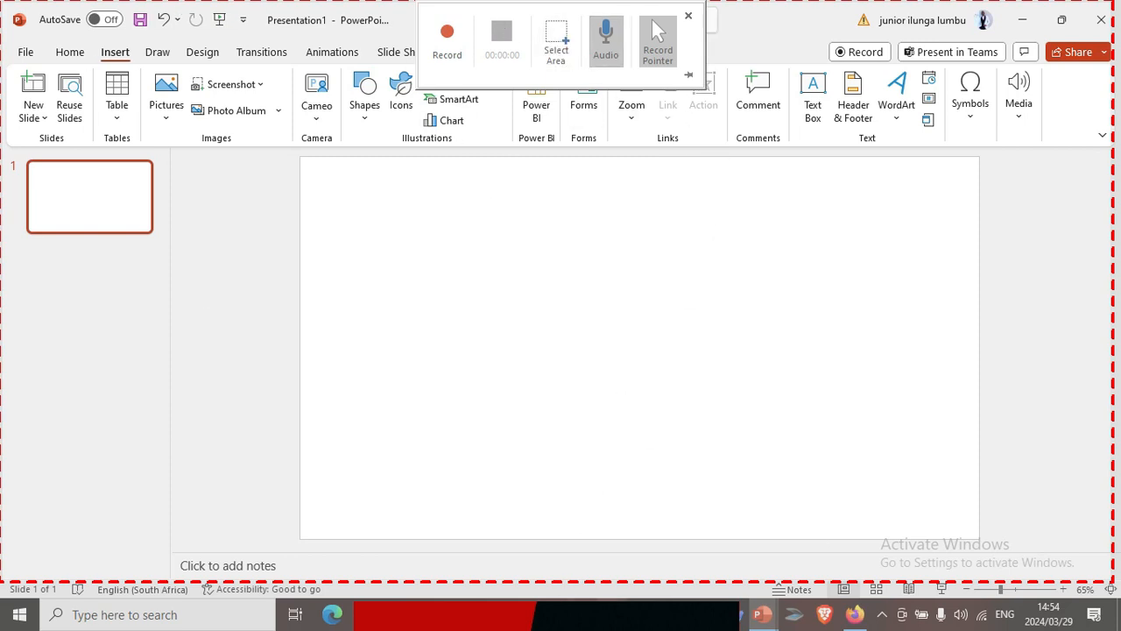
# Switch to Inventor, set the capture area to nearly its whole window, and start recording
pyautogui.click(643, 614)
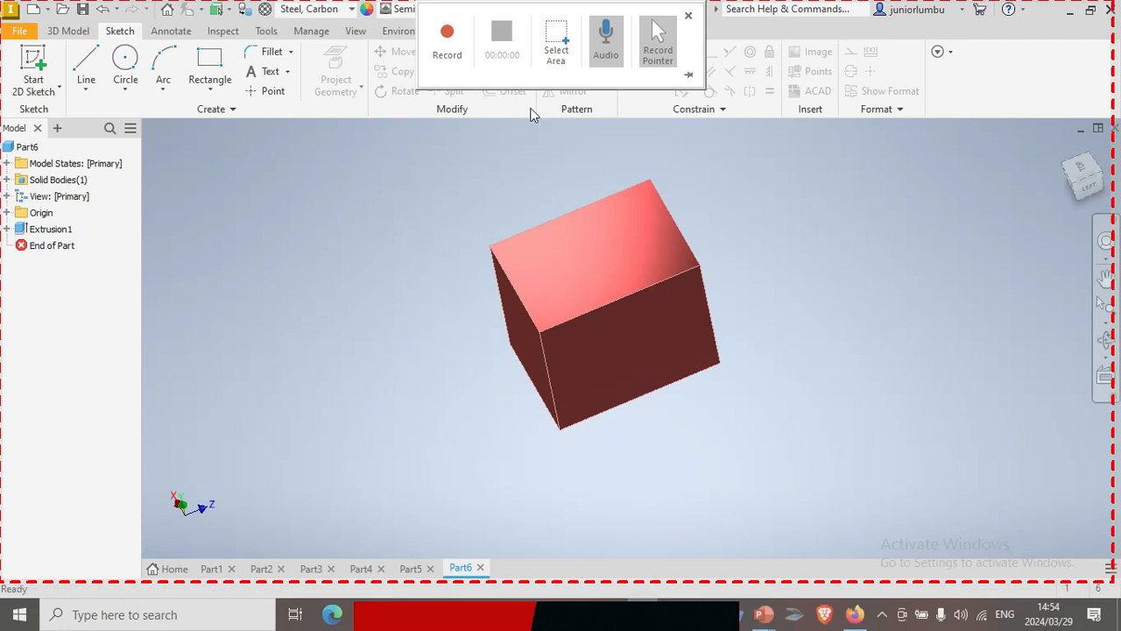
pyautogui.click(555, 42)
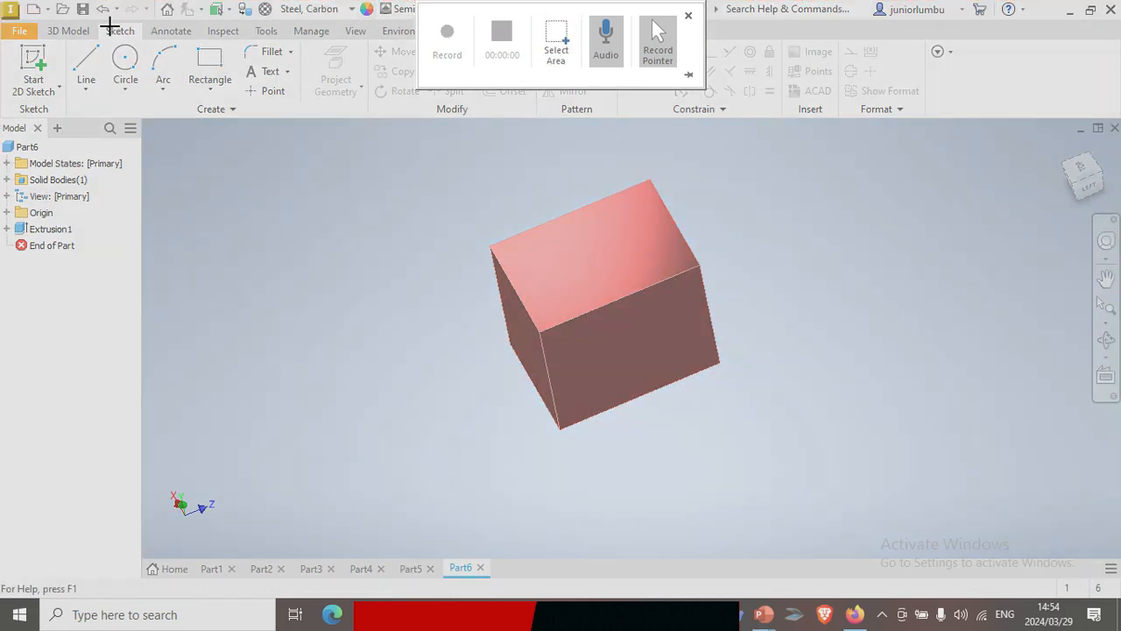
pyautogui.moveTo(2, 2); pyautogui.dragTo(1105, 565)
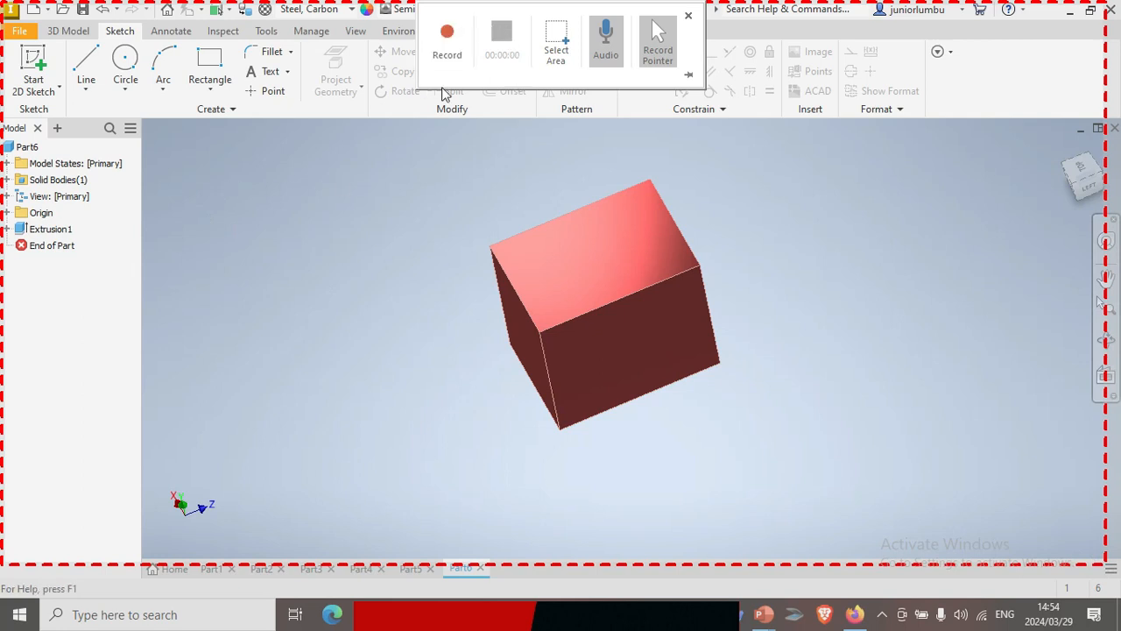
pyautogui.click(447, 33)
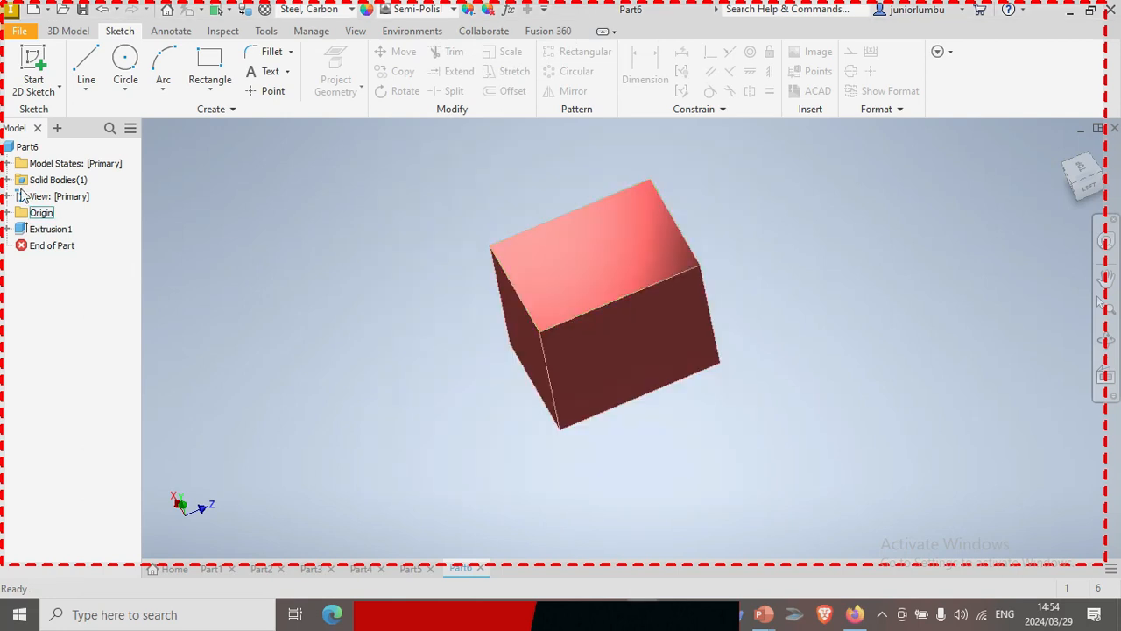
# Create a Standard (mm).ipt part and sketch a rectangle about 15.8 by 11.4 mm on the YZ plane with one corner at the origin
pyautogui.click(34, 9)
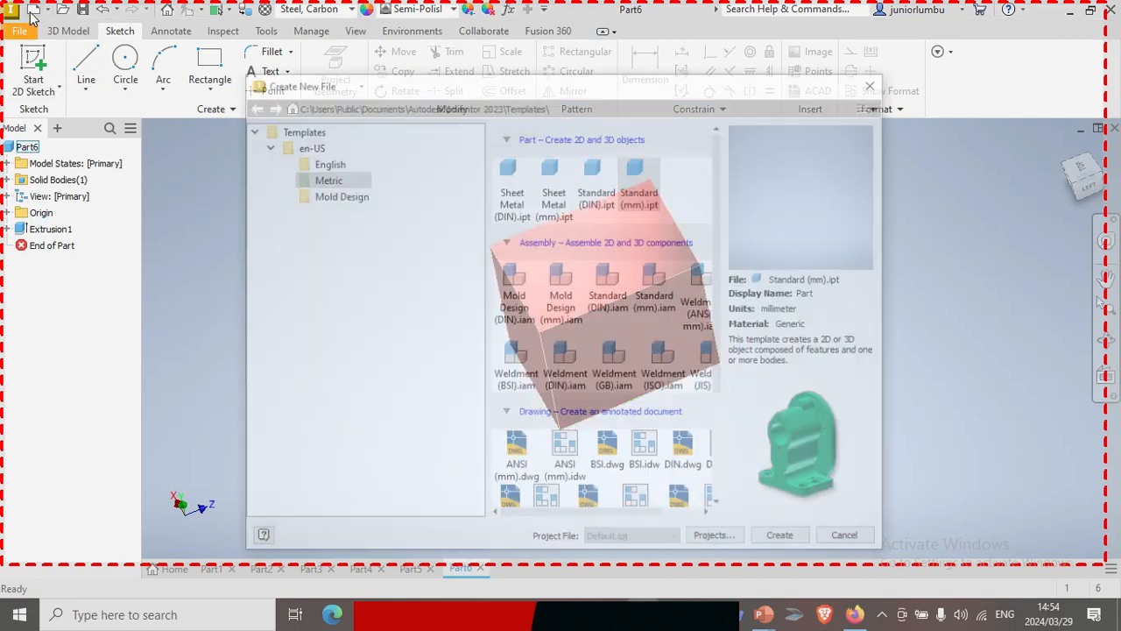
pyautogui.click(785, 539)
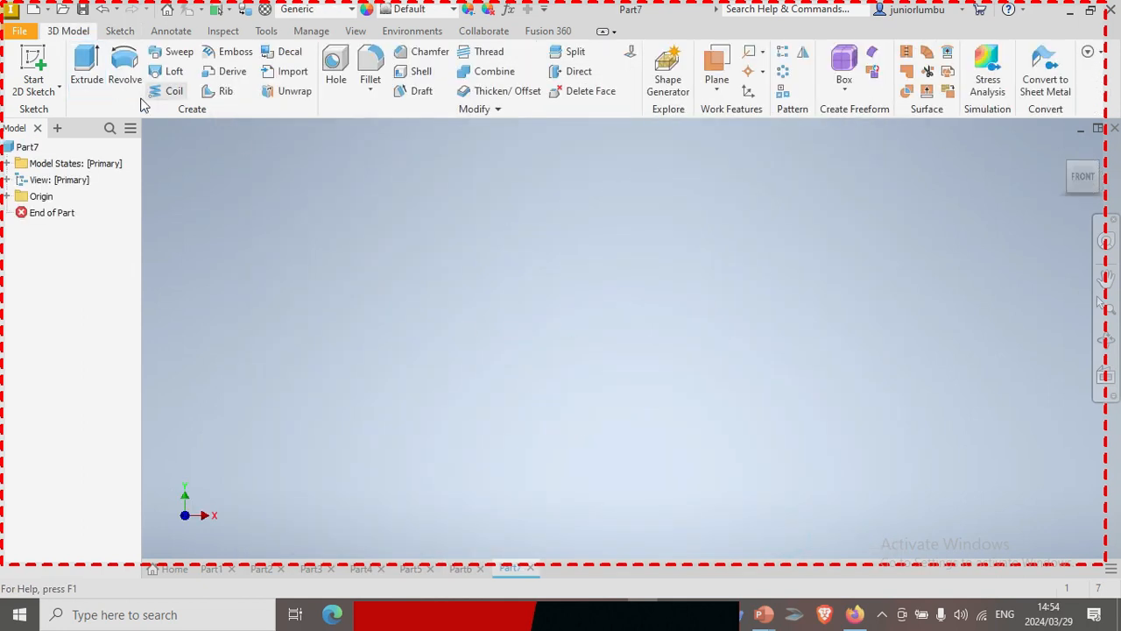
pyautogui.click(120, 32)
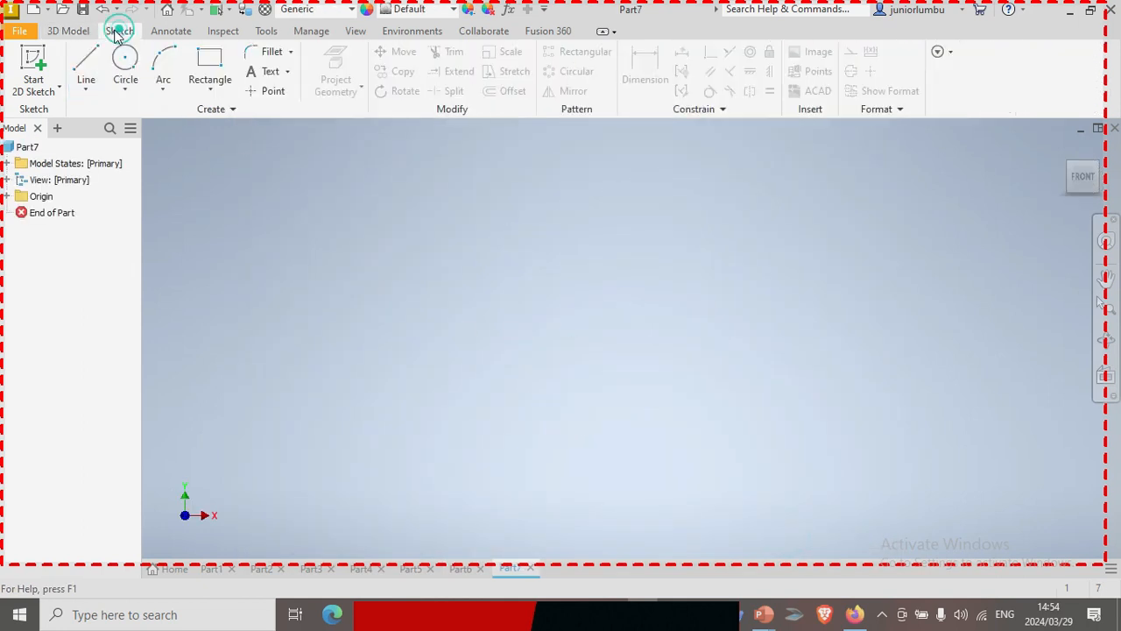
pyautogui.click(207, 69)
pyautogui.click(551, 281)
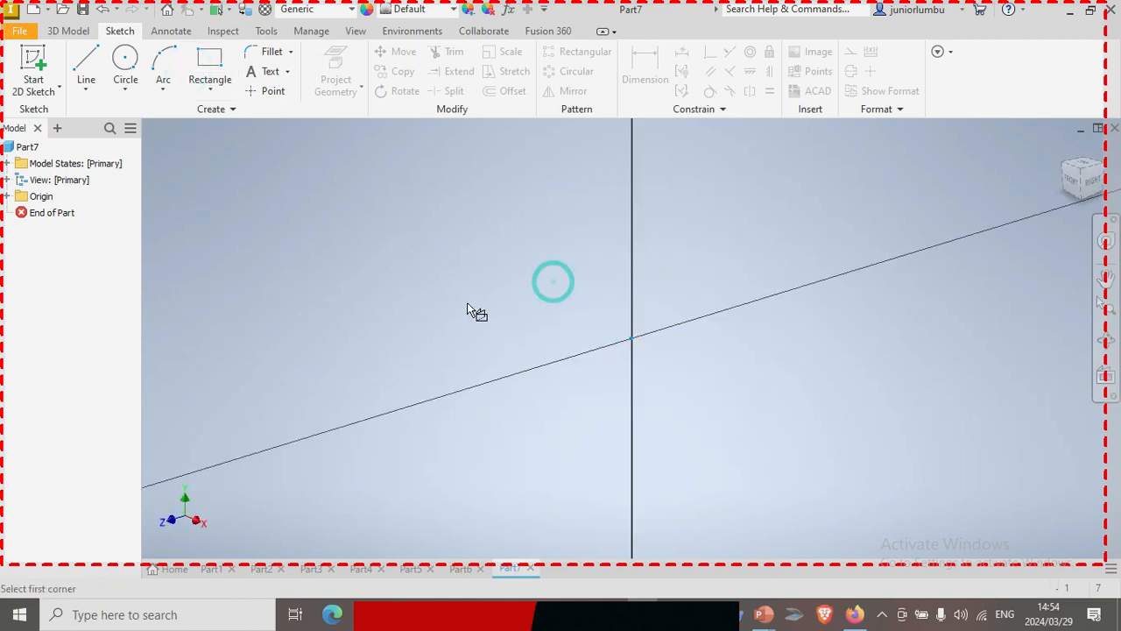
pyautogui.click(430, 193)
pyautogui.click(632, 339)
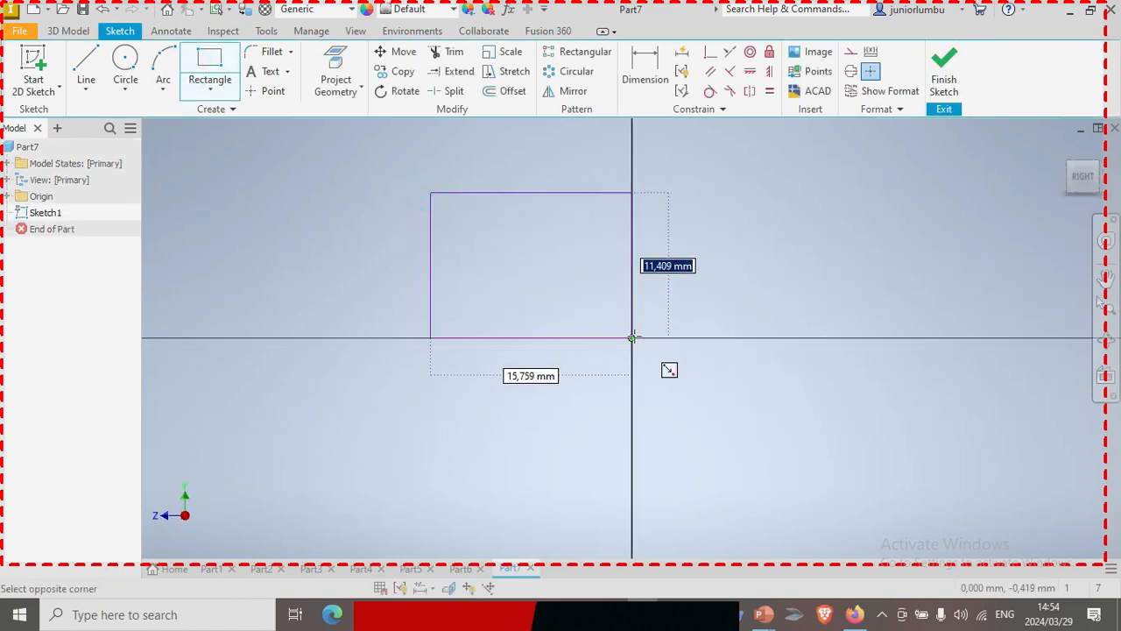
# Extrude the rectangle by 10 mm into a solid block
pyautogui.click(68, 31)
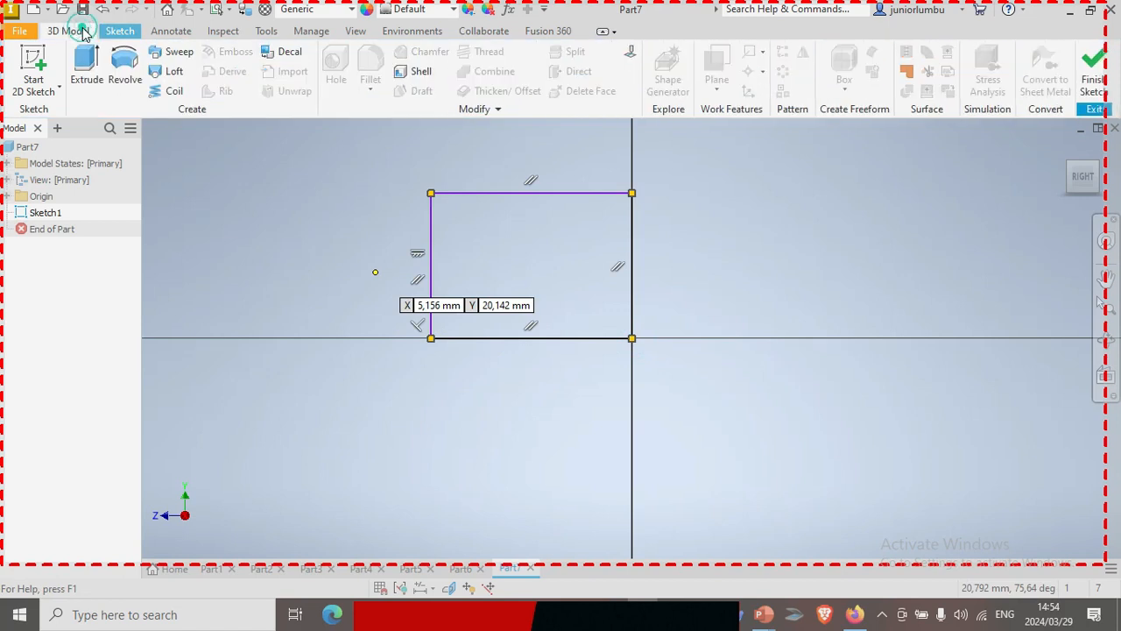
pyautogui.click(95, 72)
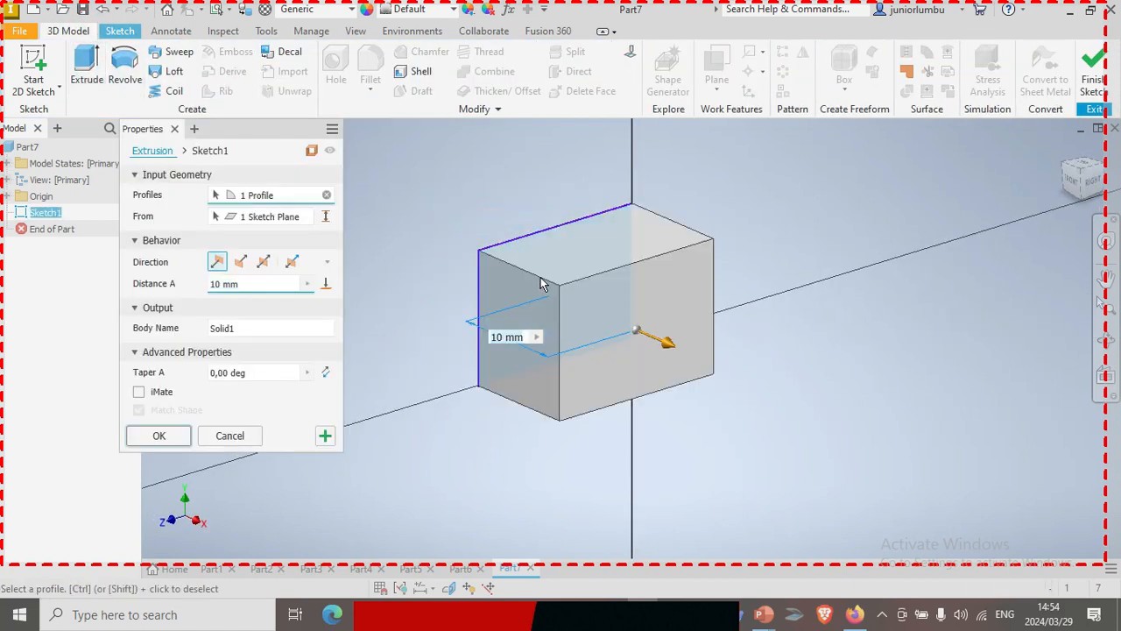
pyautogui.click(156, 436)
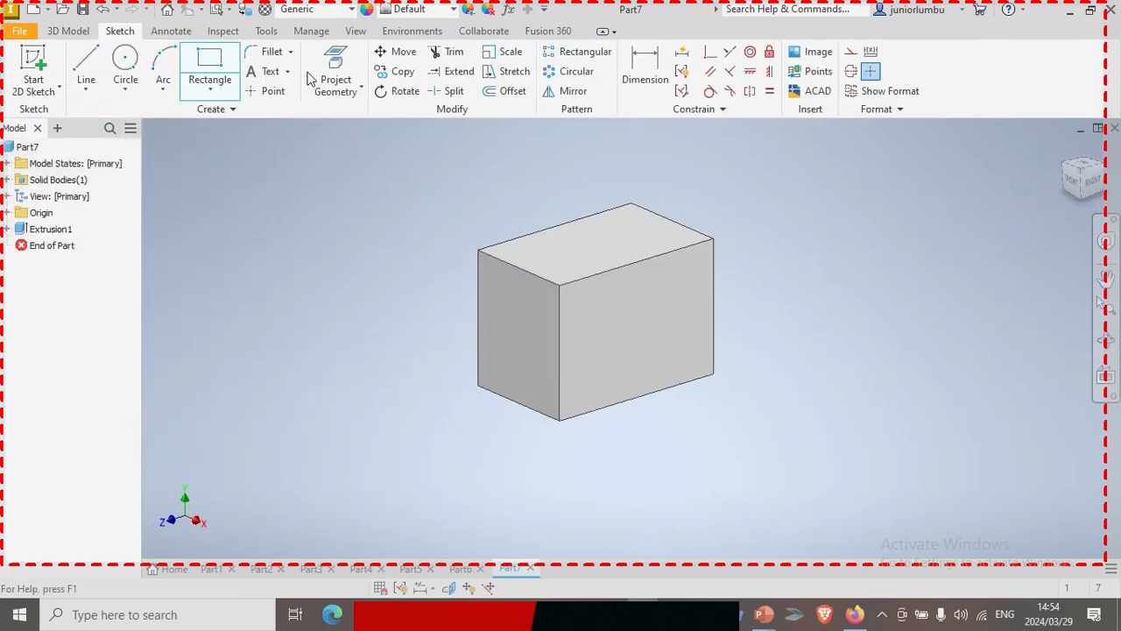
# Try to assign the Steel, Carbon material to the block
pyautogui.click(326, 10)
pyautogui.scroll(-12, 339, 289)
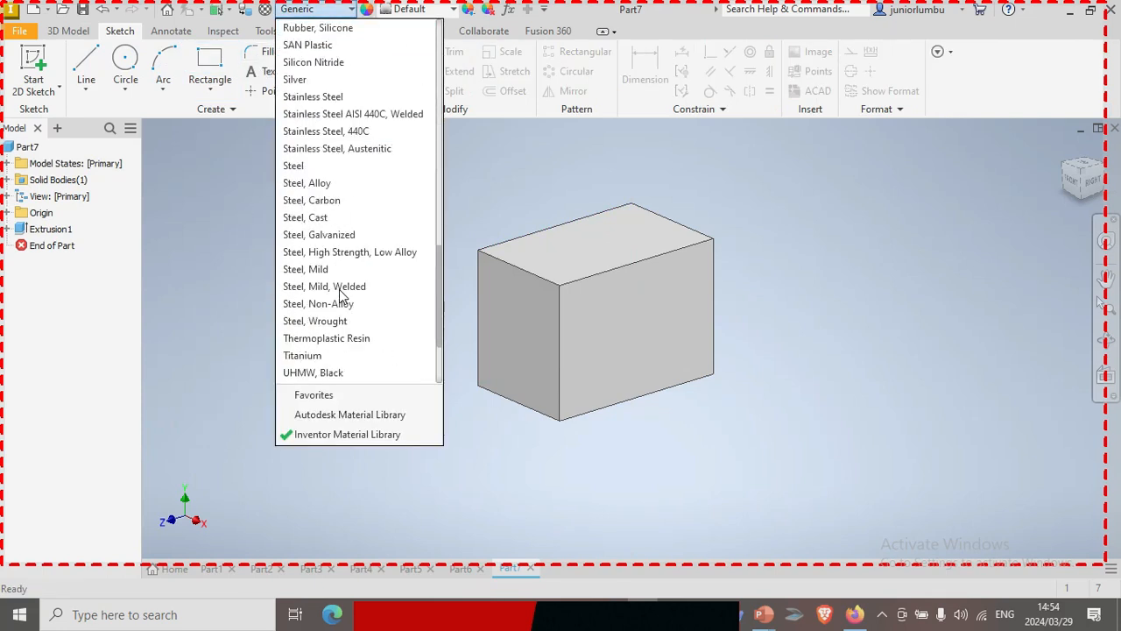
pyautogui.click(339, 198)
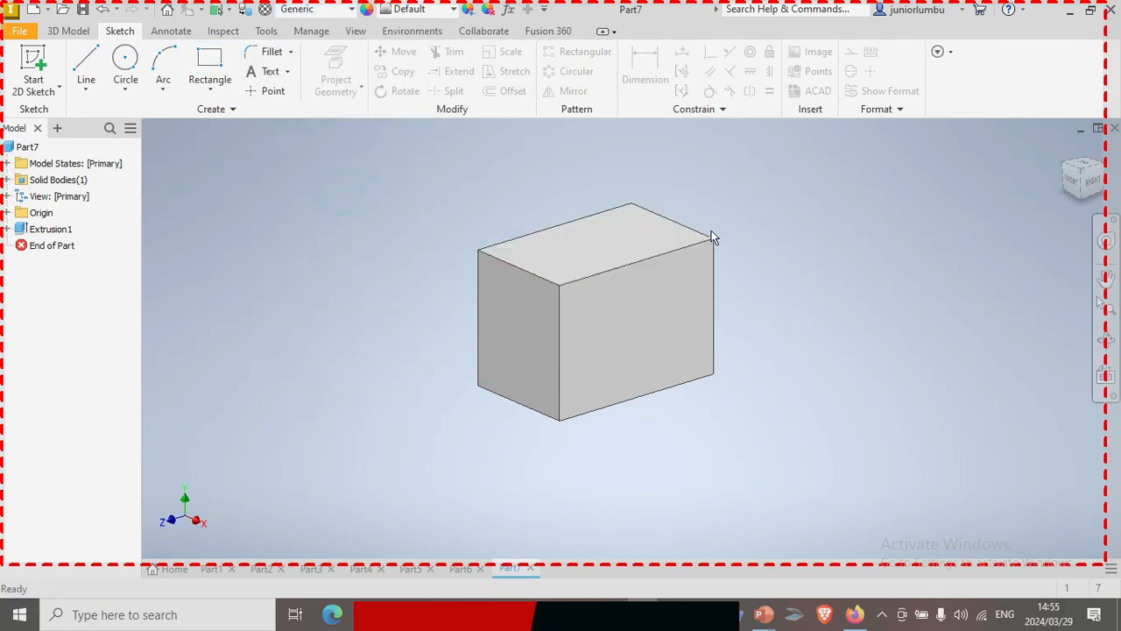
# Assign a Stainless Steel material to the block from the Inventor Material Library
pyautogui.click(315, 11)
pyautogui.scroll(-3, 341, 298)
pyautogui.scroll(-4, 342, 306)
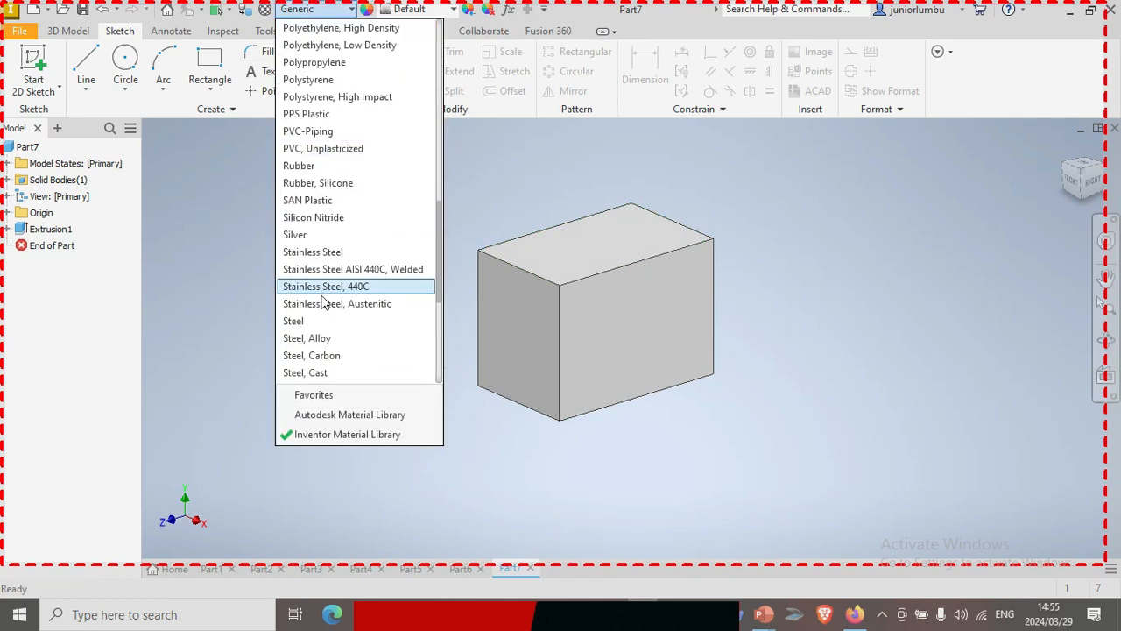
pyautogui.click(322, 294)
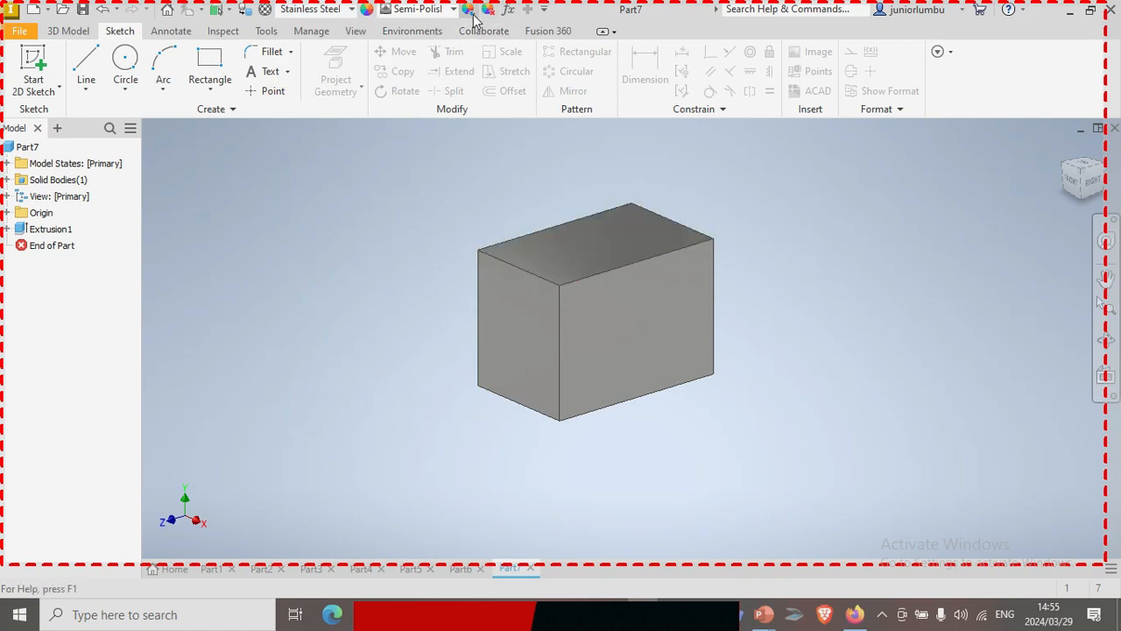
# Adjust the block's appearance to a red colour with RGB values 227, 68, 68
pyautogui.click(623, 233)
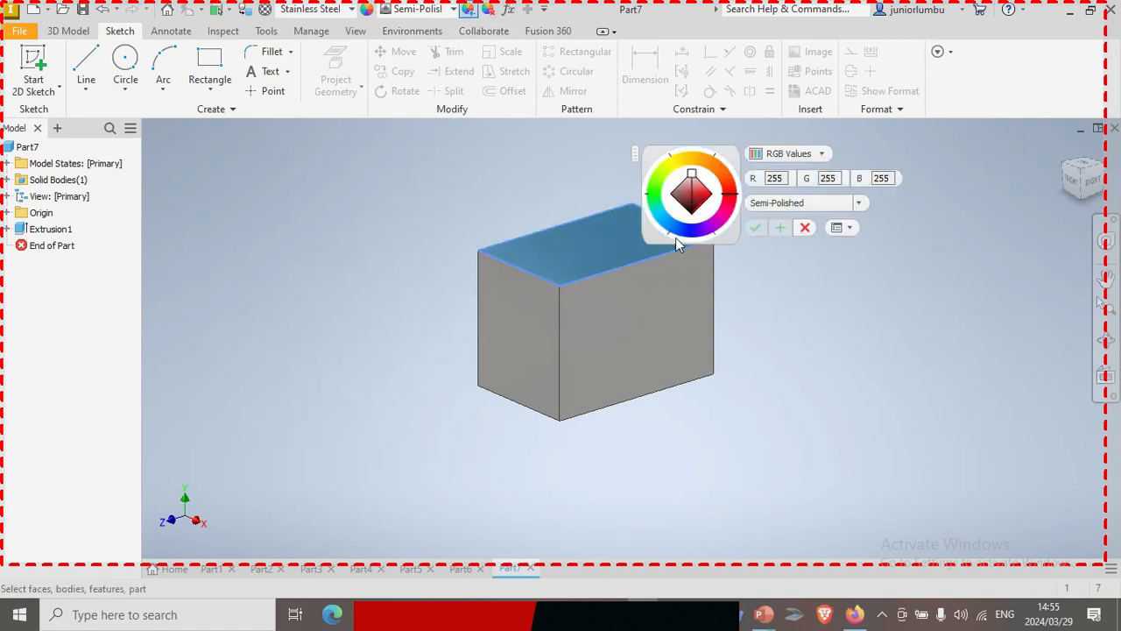
pyautogui.click(700, 191)
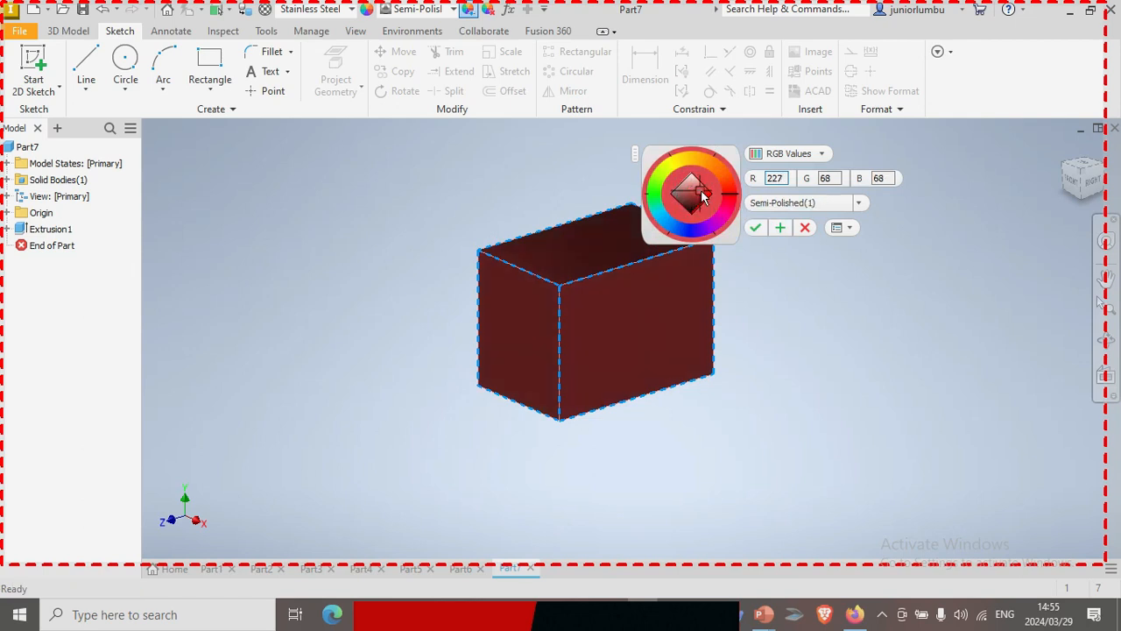
pyautogui.click(755, 229)
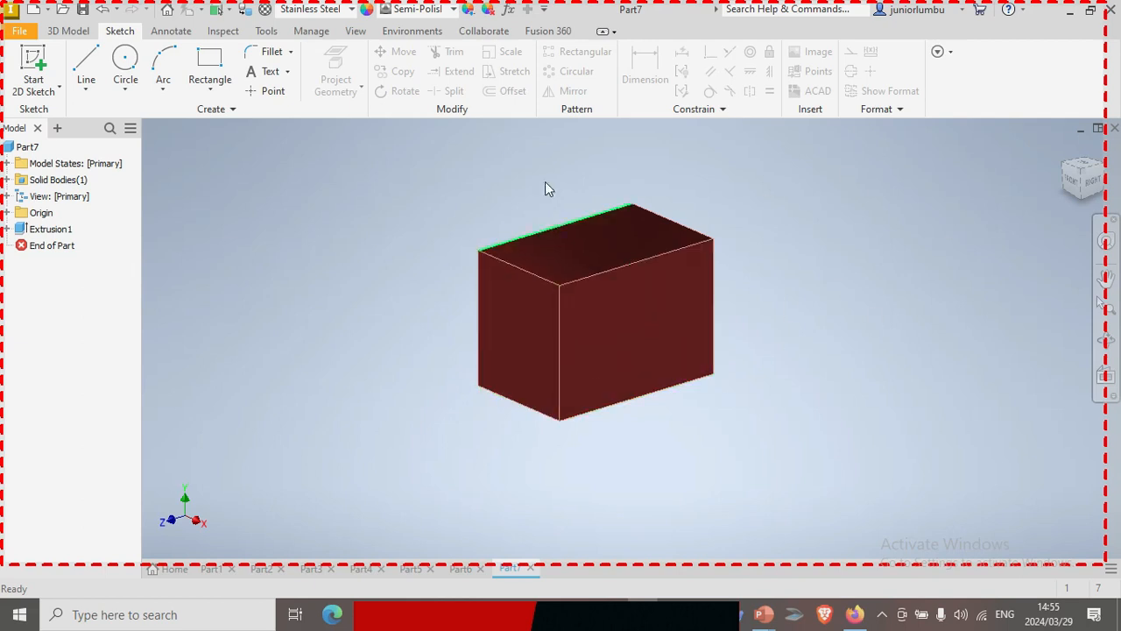
# Stop the screen recording and switch back to Presentation5 in PowerPoint
pyautogui.moveTo(436, 8)
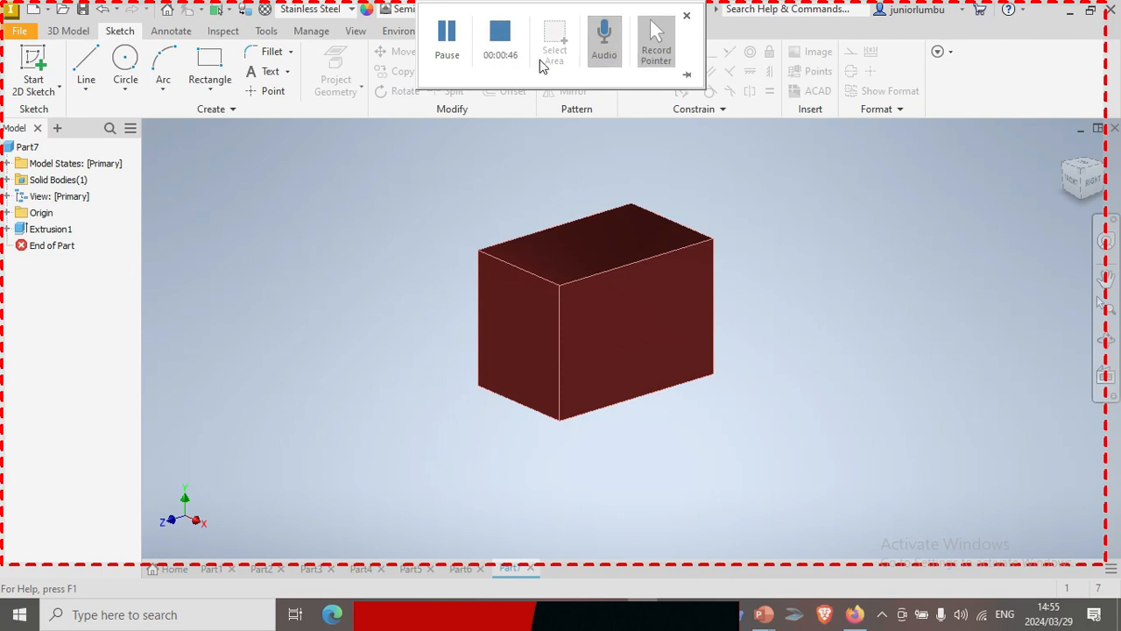
pyautogui.click(501, 35)
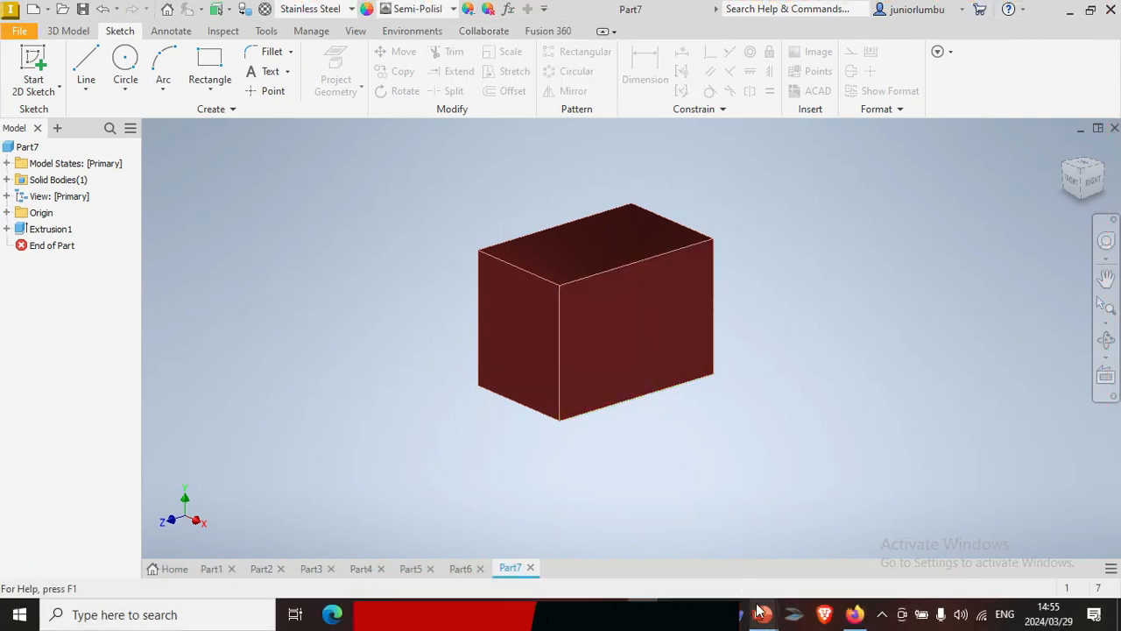
pyautogui.moveTo(760, 617)
pyautogui.click(917, 545)
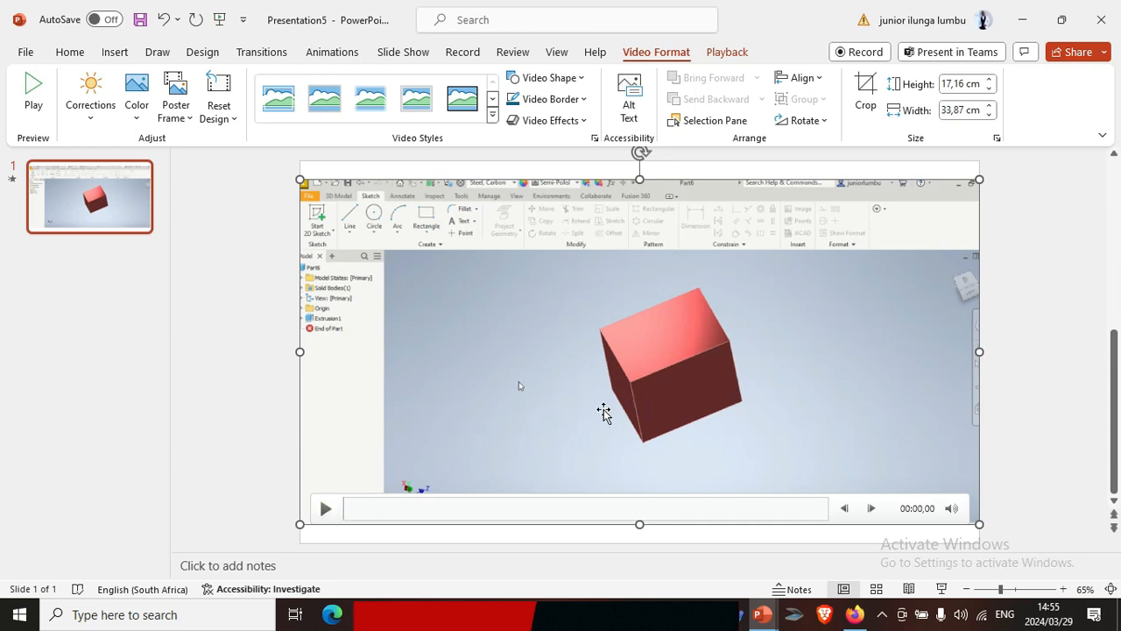
# Play the first seconds of the inserted screen recording on the slide, then pause it
pyautogui.click(324, 512)
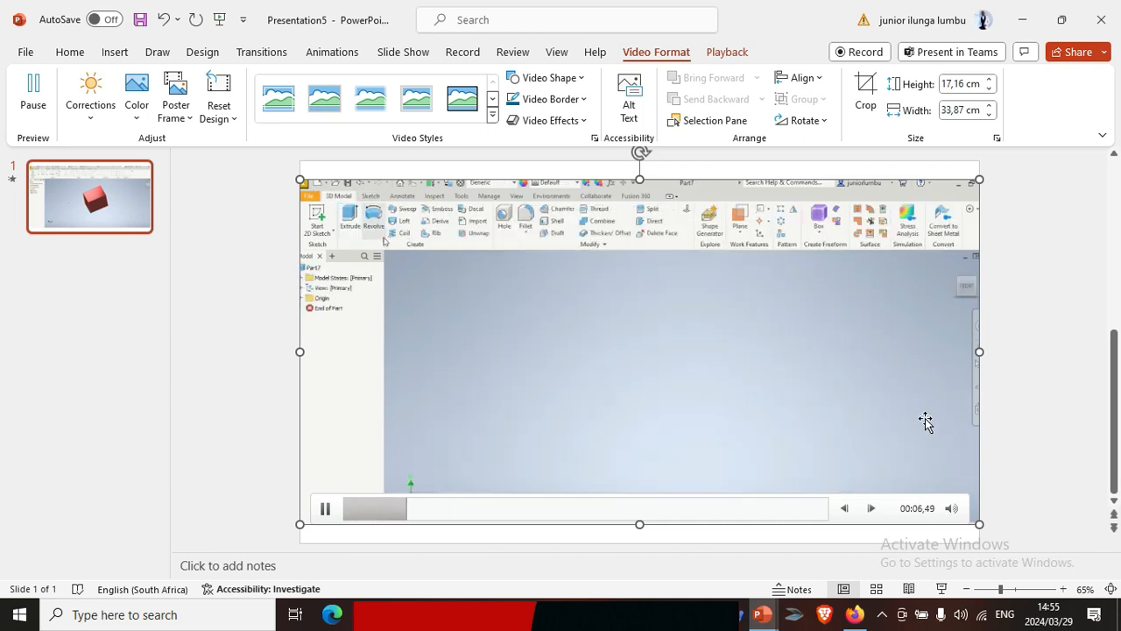
pyautogui.click(327, 510)
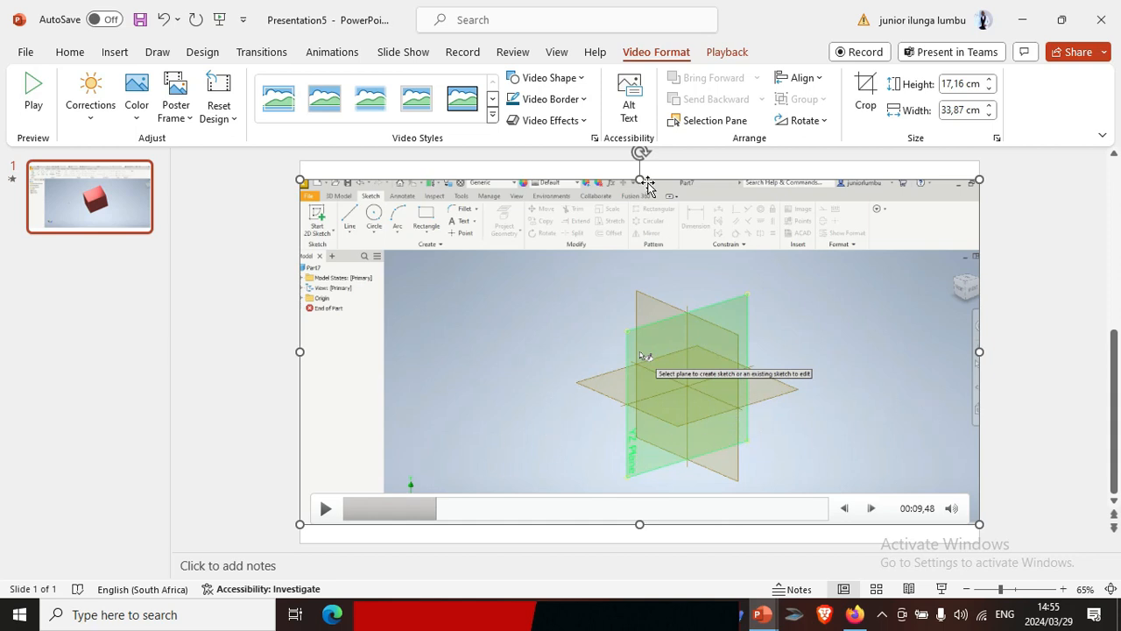
# Try trimming the screen recording to start at 00:04,732 and end at 00:43,806
pyautogui.click(726, 54)
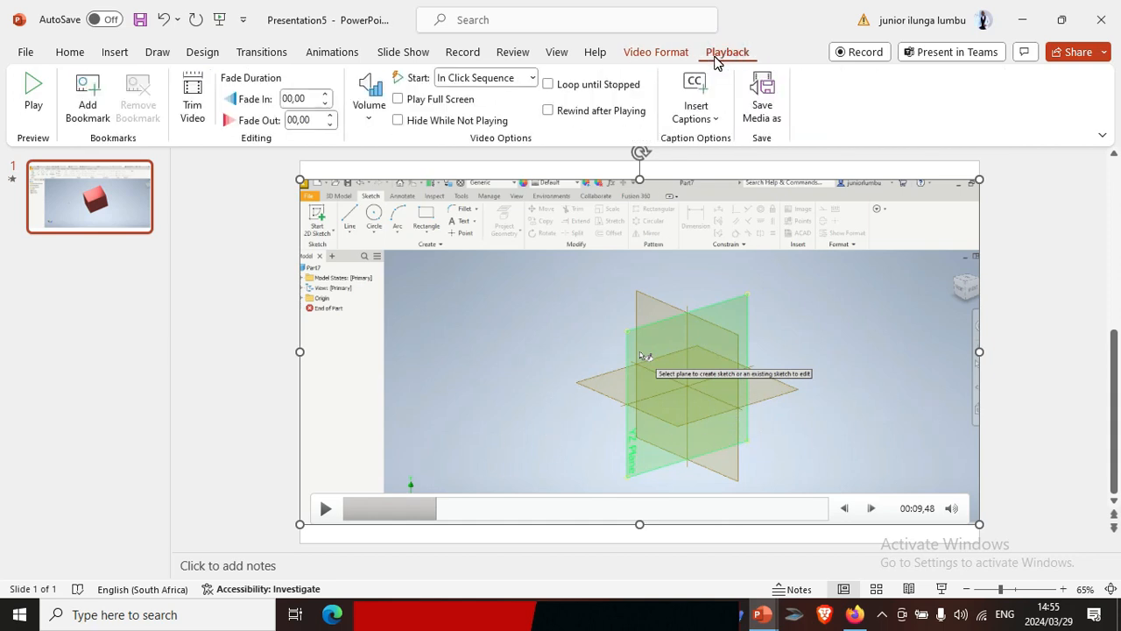
pyautogui.click(191, 98)
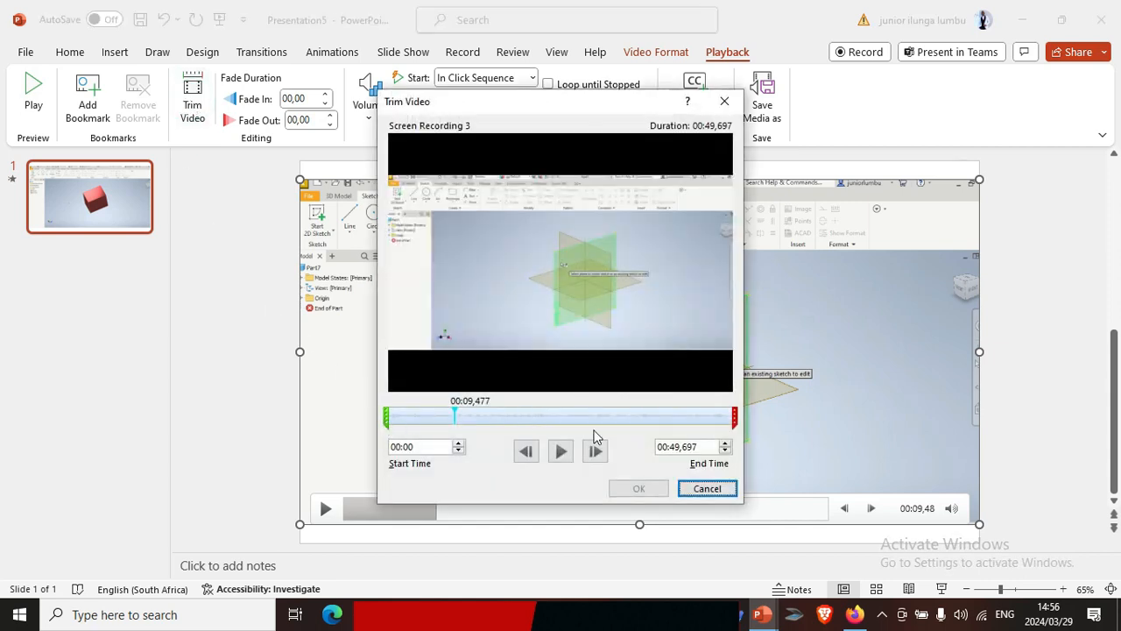
pyautogui.moveTo(732, 413); pyautogui.dragTo(692, 410)
pyautogui.moveTo(387, 427); pyautogui.dragTo(420, 427)
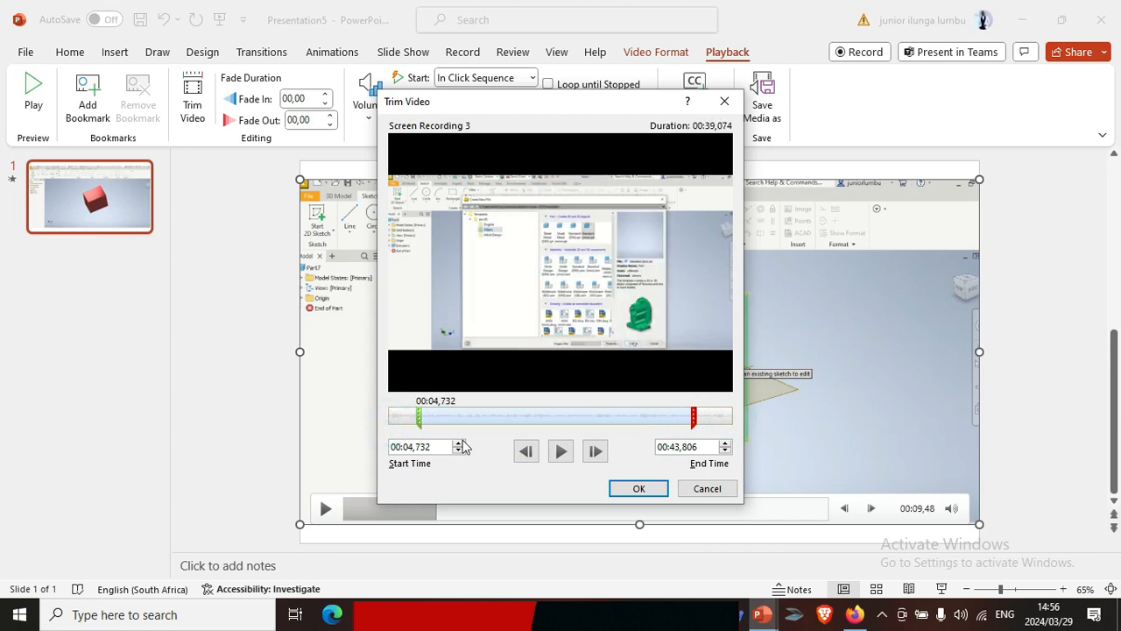
# Move both trim points back to the recording's full length and cancel the trim
pyautogui.moveTo(695, 417); pyautogui.dragTo(759, 426)
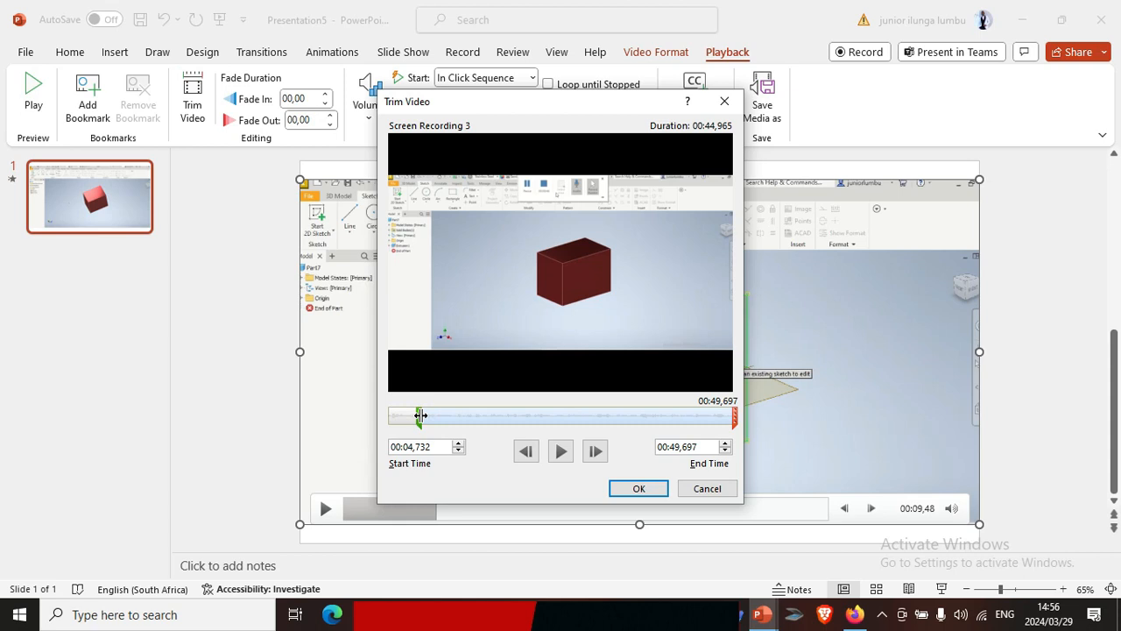
pyautogui.moveTo(419, 415); pyautogui.dragTo(389, 415)
pyautogui.click(707, 488)
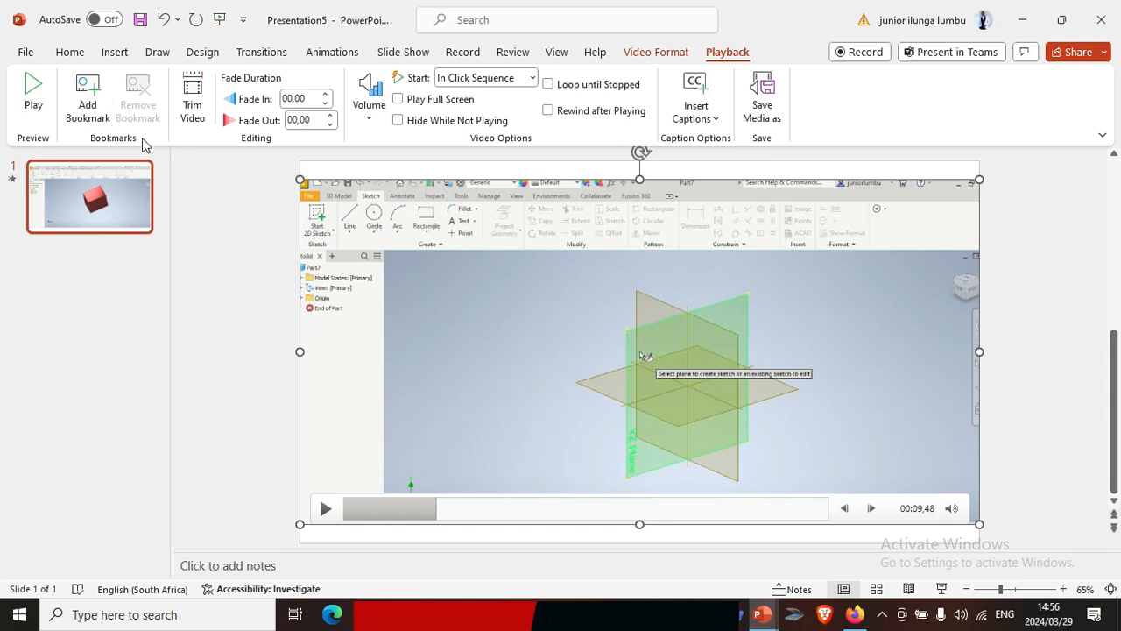
# Start saving a copy of the presentation on this PC in Documents > CAD Corel7 > PRACTICE > OldVersions
pyautogui.click(25, 52)
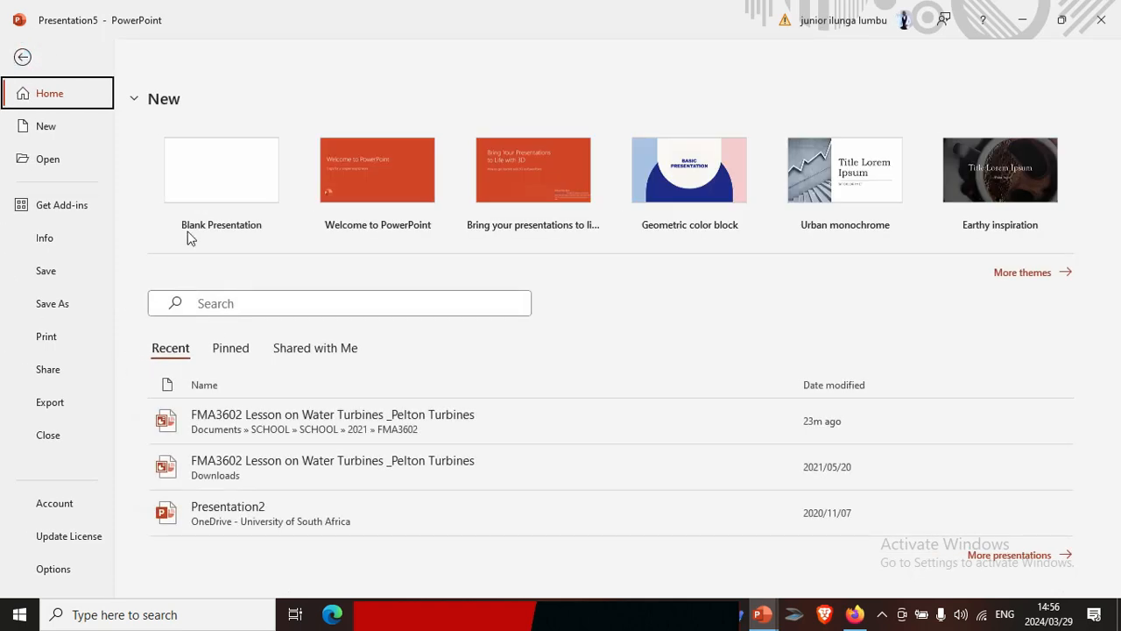
pyautogui.click(58, 301)
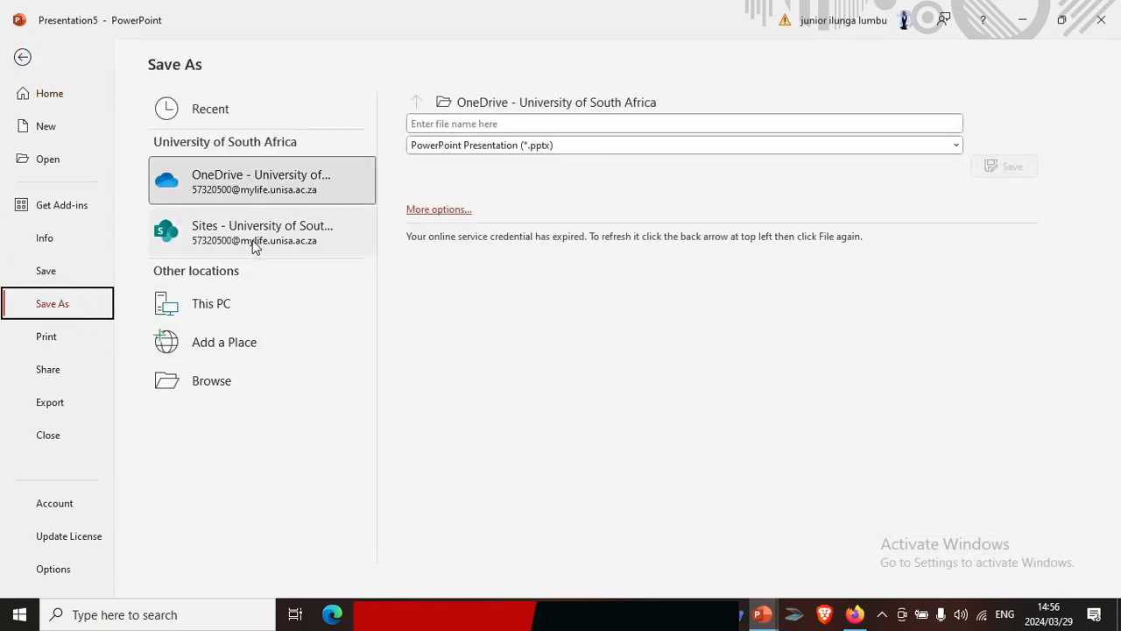
pyautogui.click(203, 306)
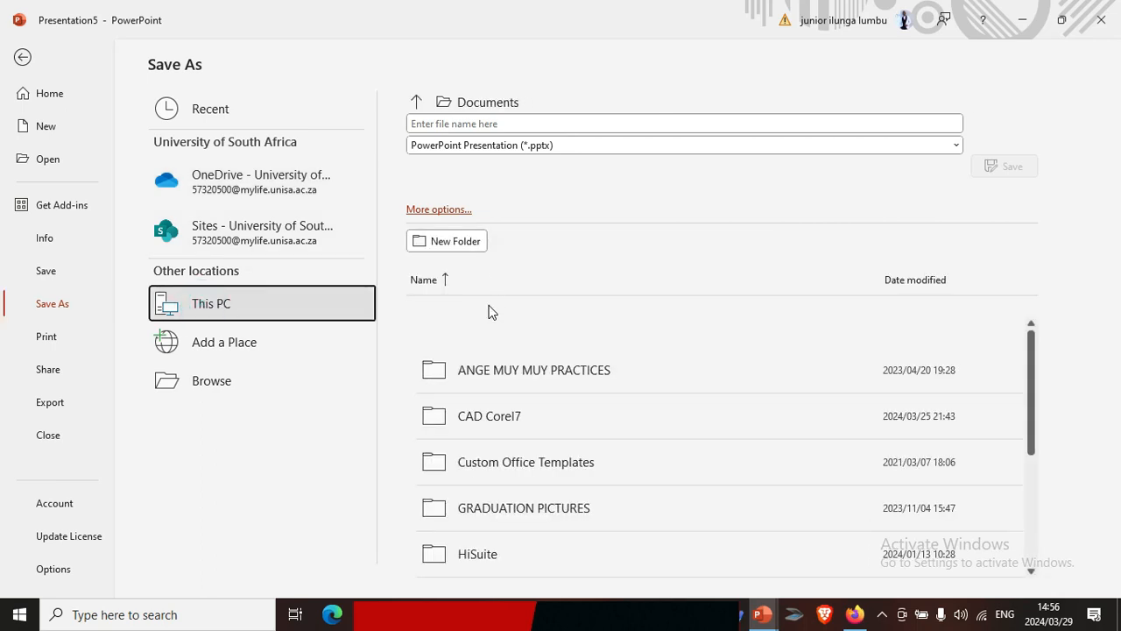
pyautogui.doubleClick(484, 417)
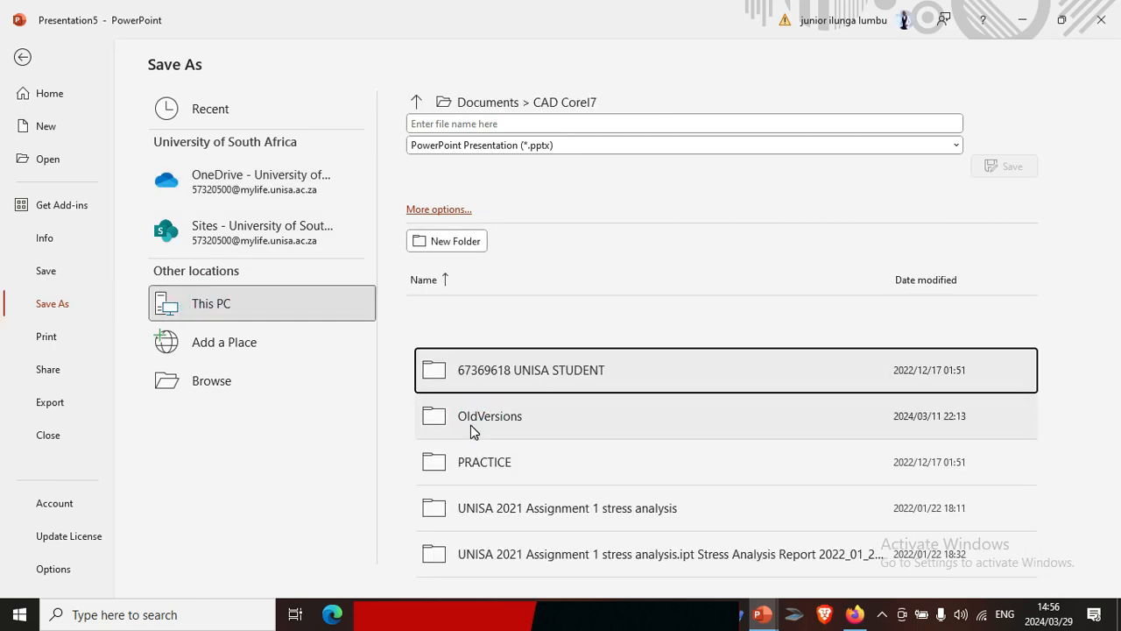
pyautogui.doubleClick(494, 465)
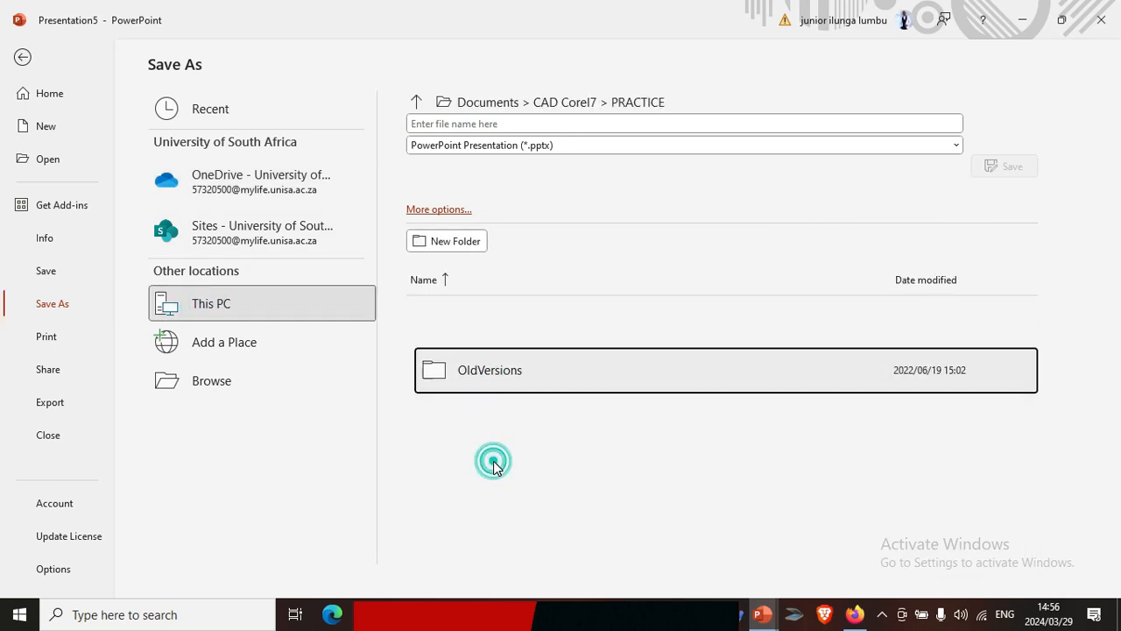
pyautogui.doubleClick(491, 375)
# Look through the file types available for saving the presentation, including the video formats, and return to the slide without saving
pyautogui.click(937, 146)
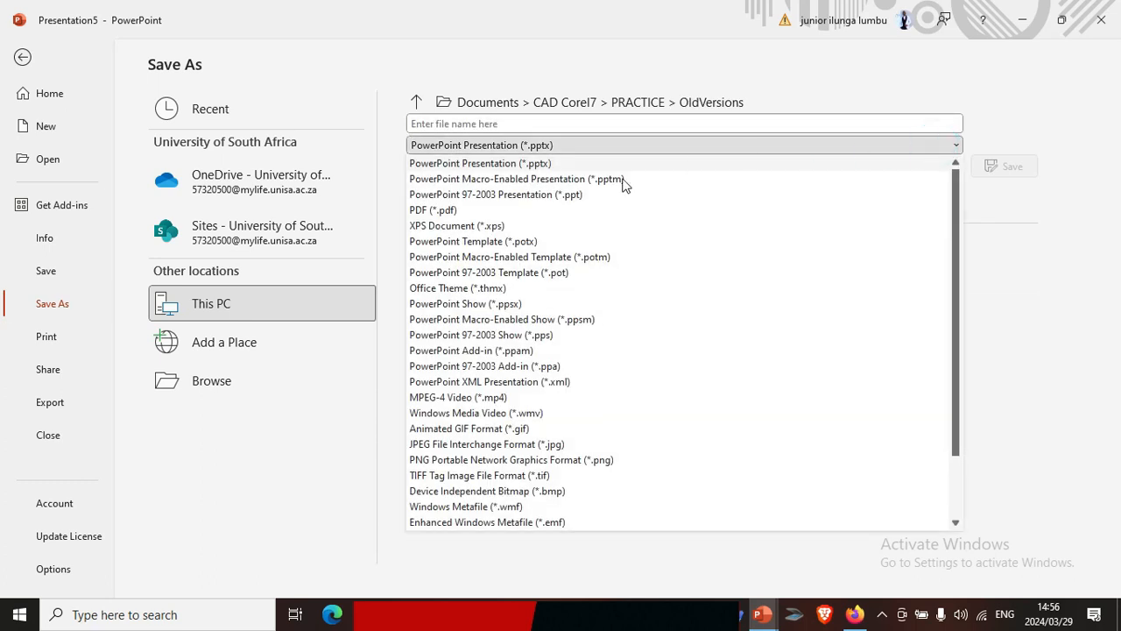
pyautogui.scroll(-2, 429, 289)
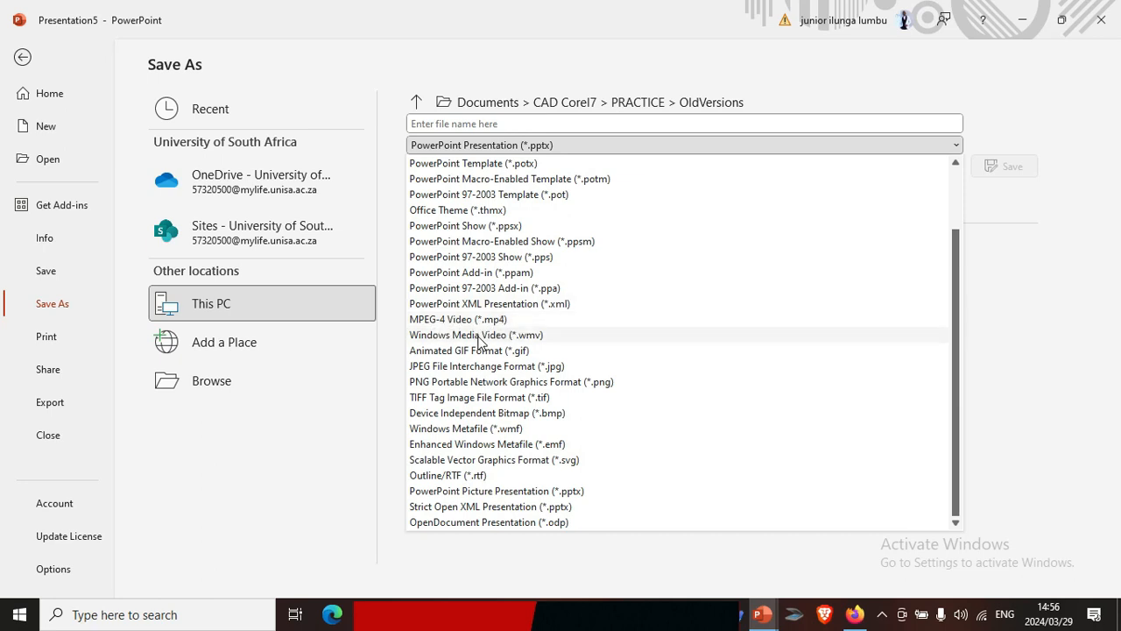
pyautogui.scroll(2, 464, 280)
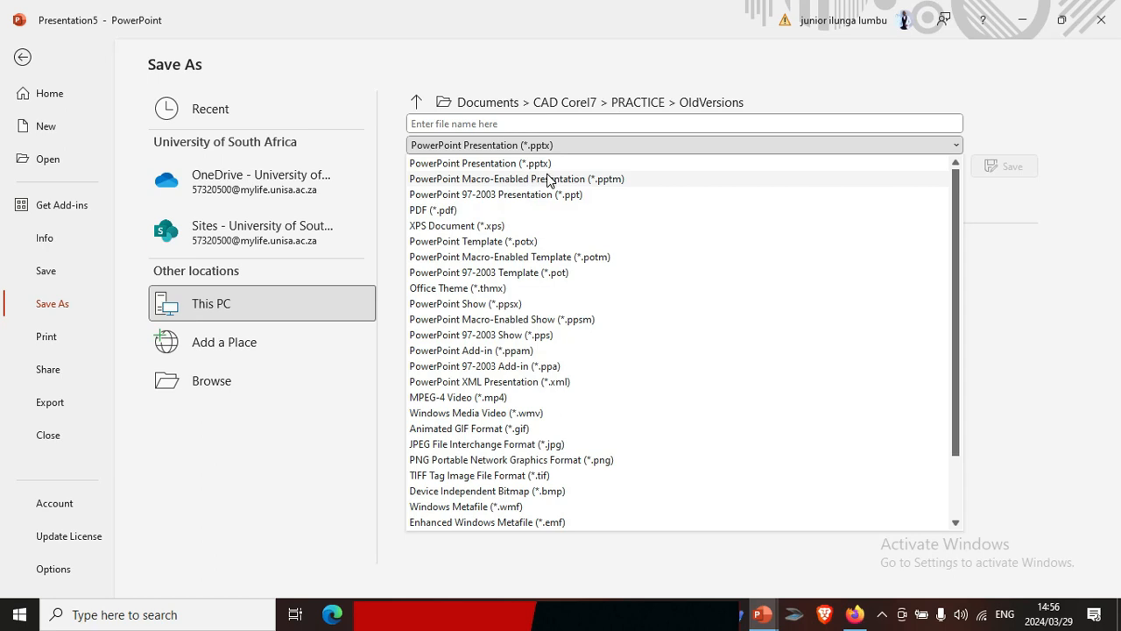
pyautogui.click(397, 388)
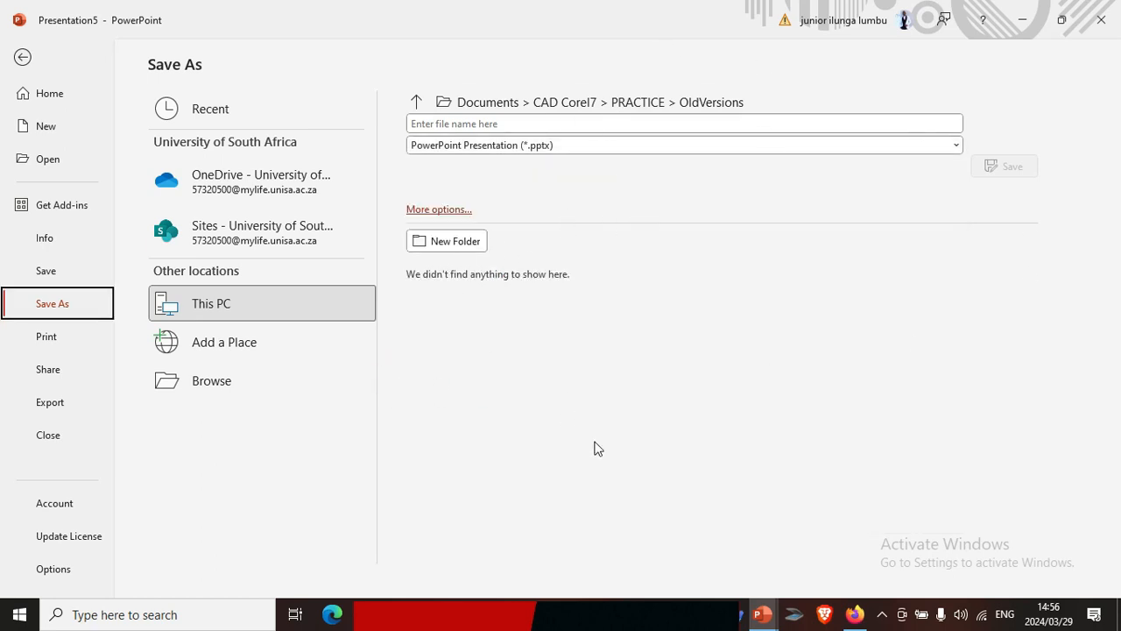
pyautogui.moveTo(765, 620)
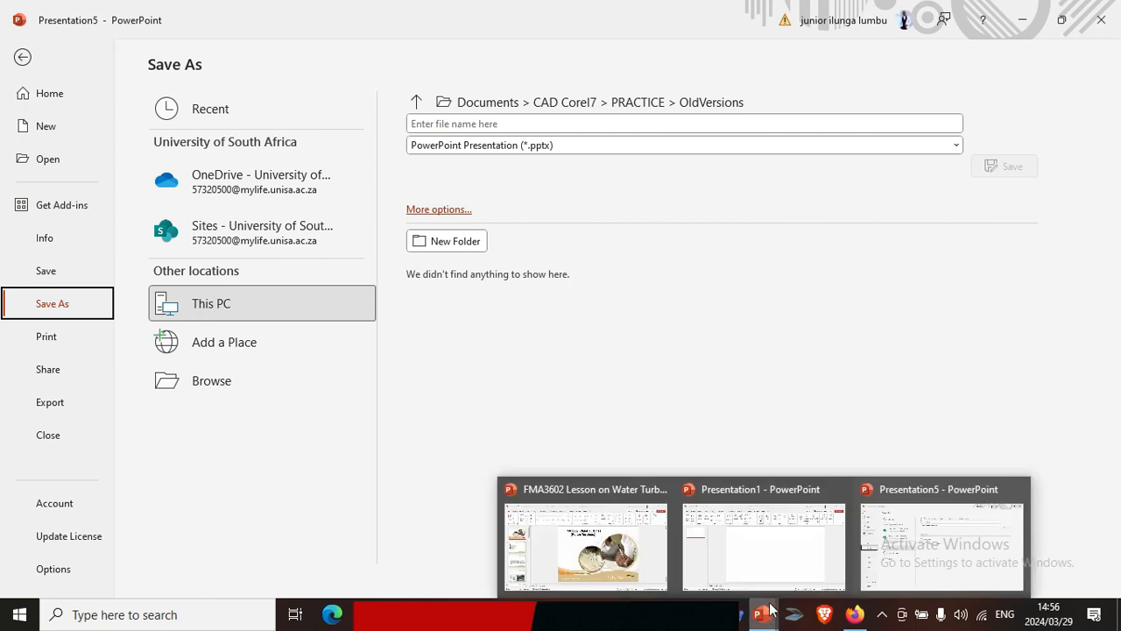
pyautogui.click(23, 57)
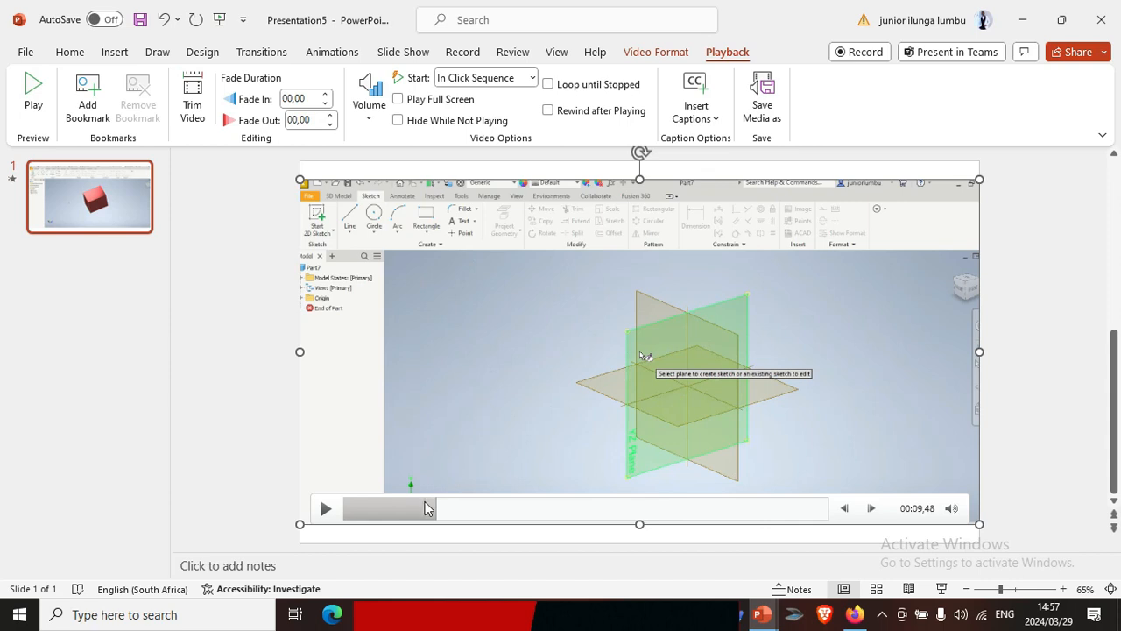
# Play the inserted recording from about 00:01,52 and mute its sound
pyautogui.click(357, 508)
pyautogui.click(325, 509)
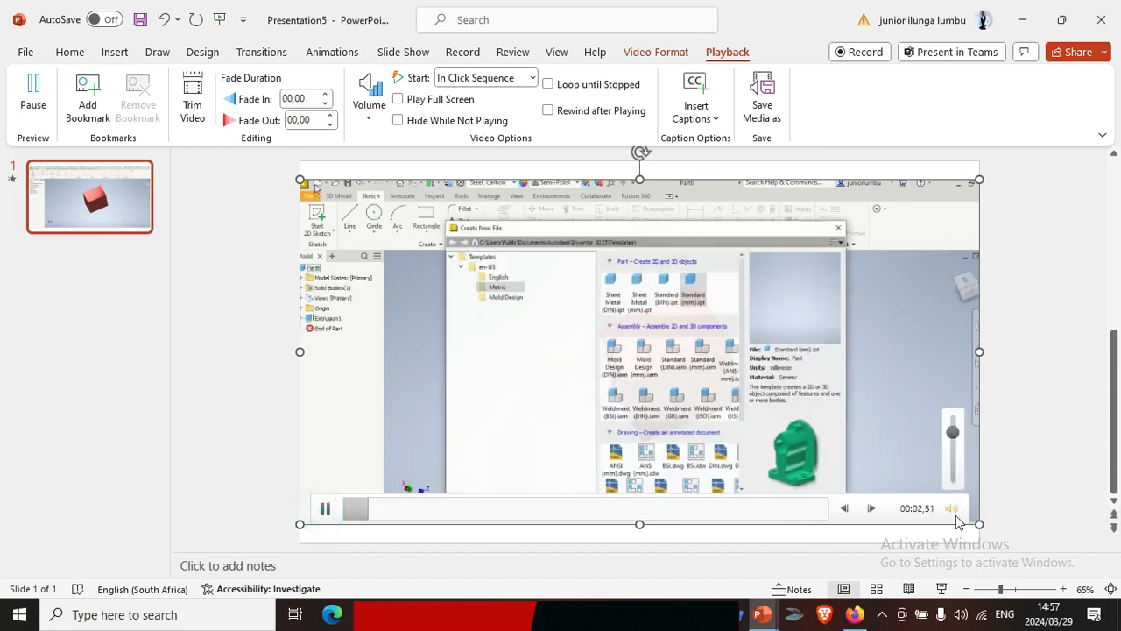
pyautogui.click(951, 508)
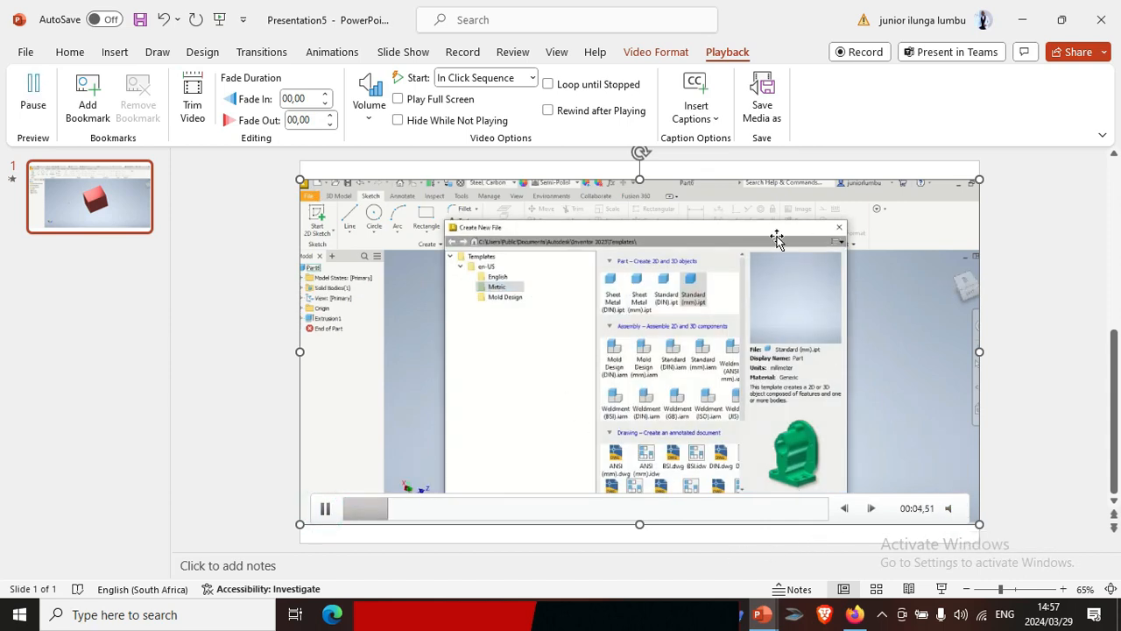